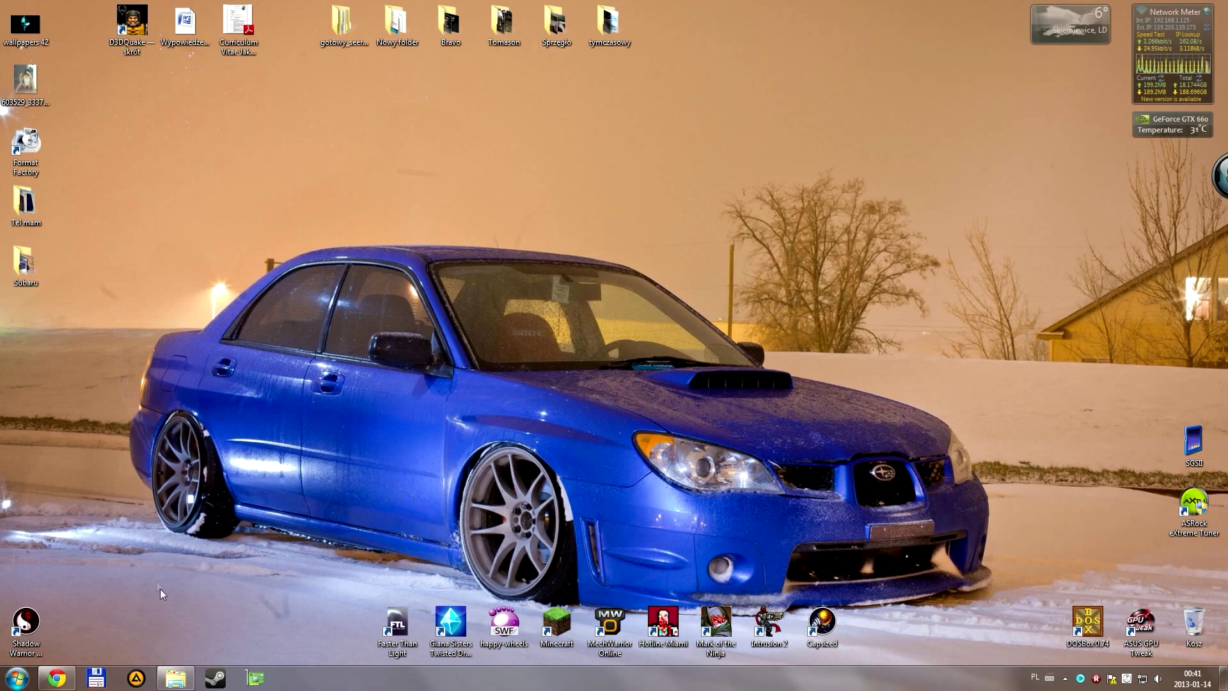
- Bring up the Dungeon Keeper folder window holding the KeeperFX downloads and move it to the upper part of the desktop
click(175, 678)
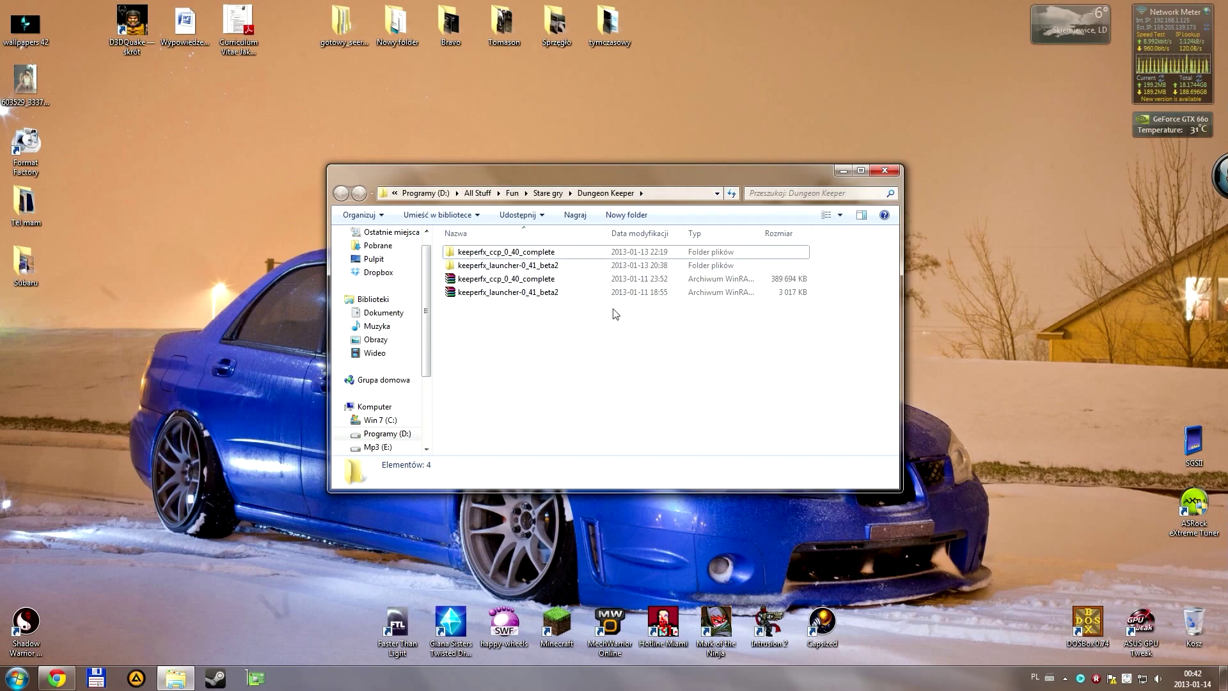
drag(597, 171, 657, 110)
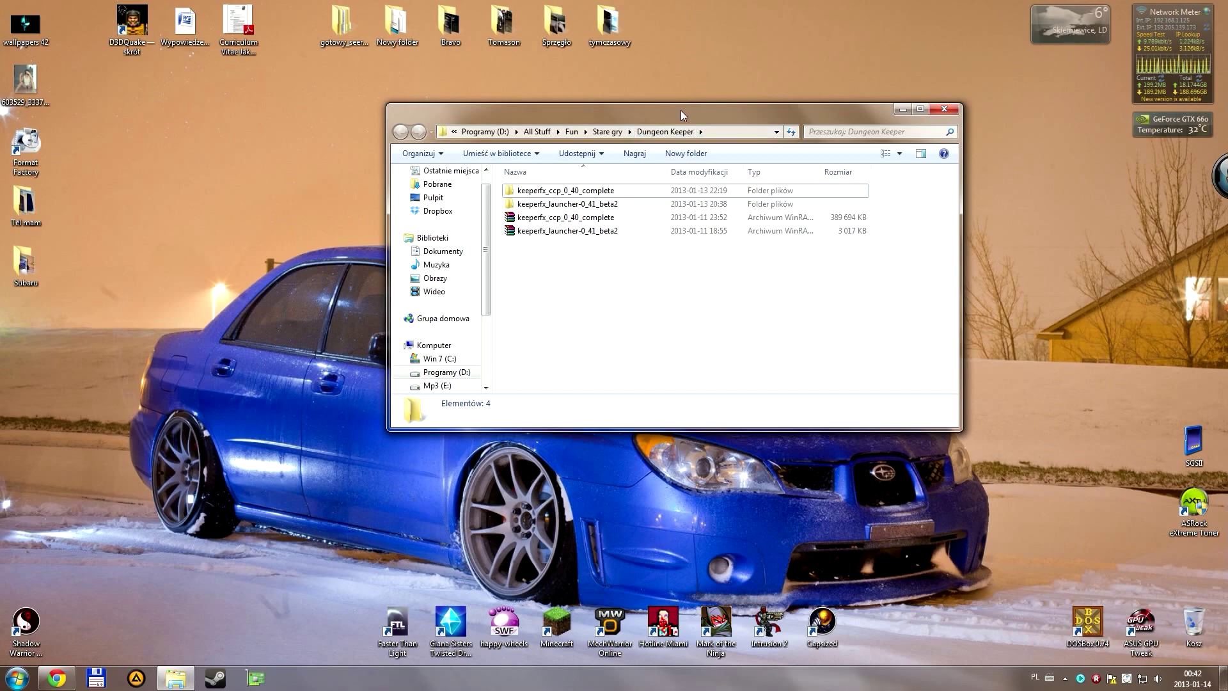
drag(680, 115, 519, 81)
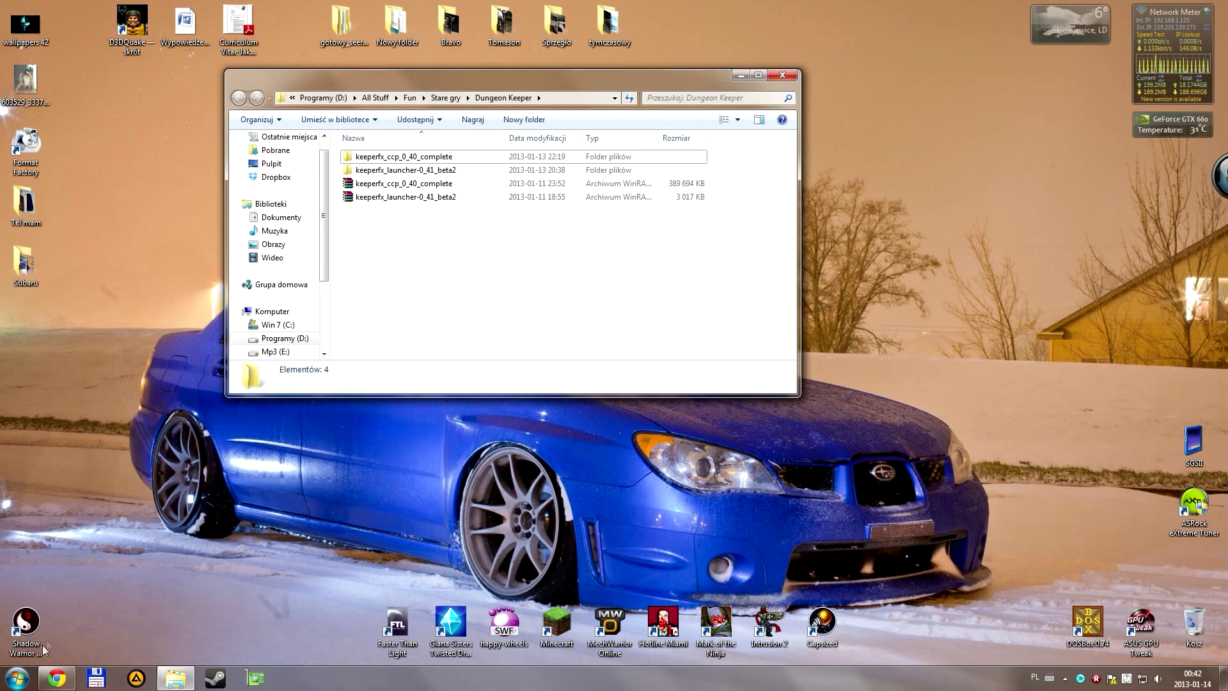
- Open the contents of the KDDISK1 disc in drive M: and try running its Setup application
click(18, 677)
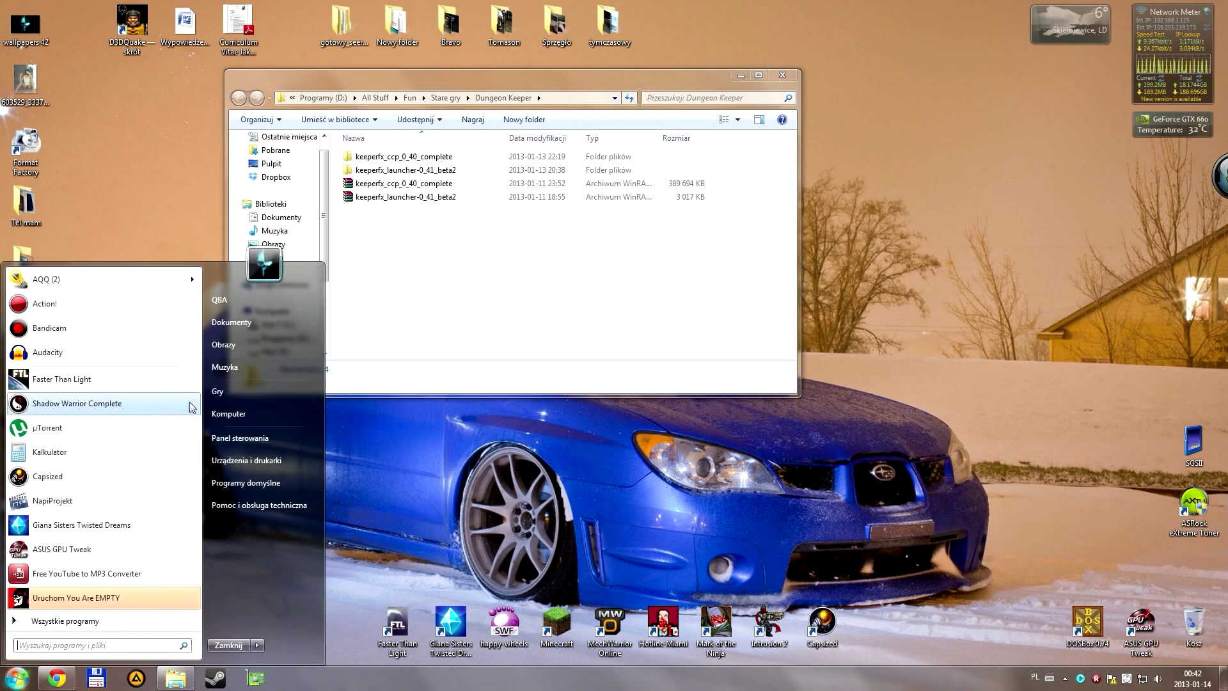
click(243, 413)
right_click(575, 325)
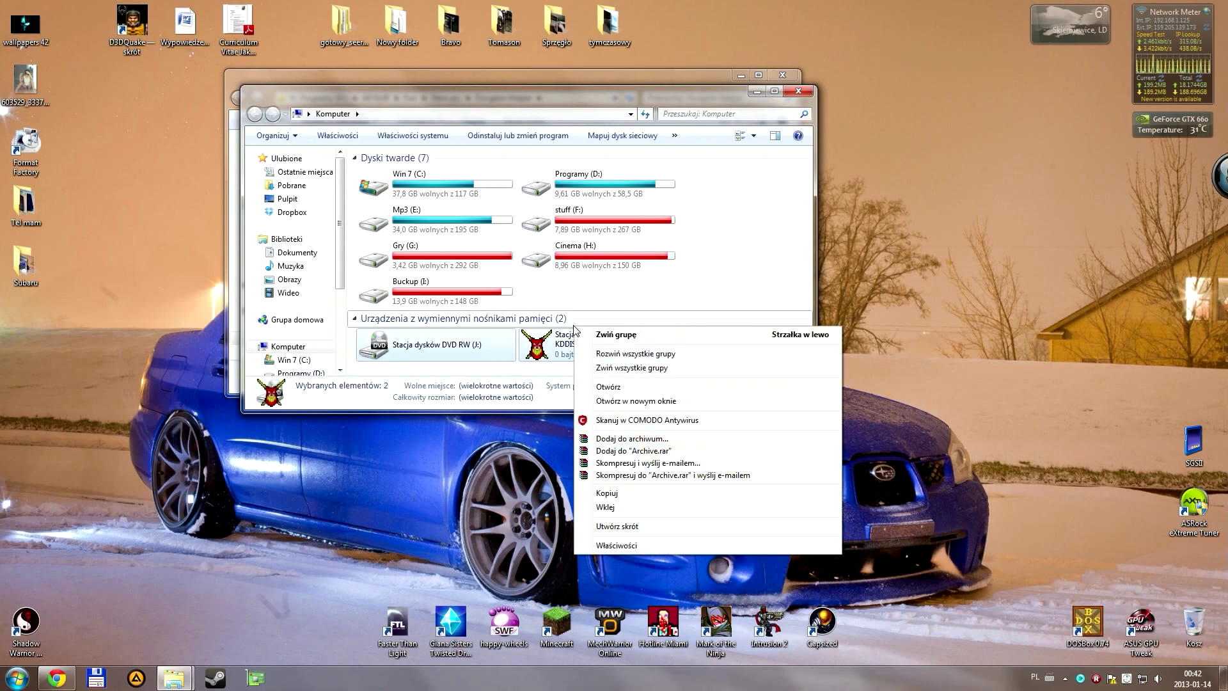
click(547, 345)
right_click(561, 337)
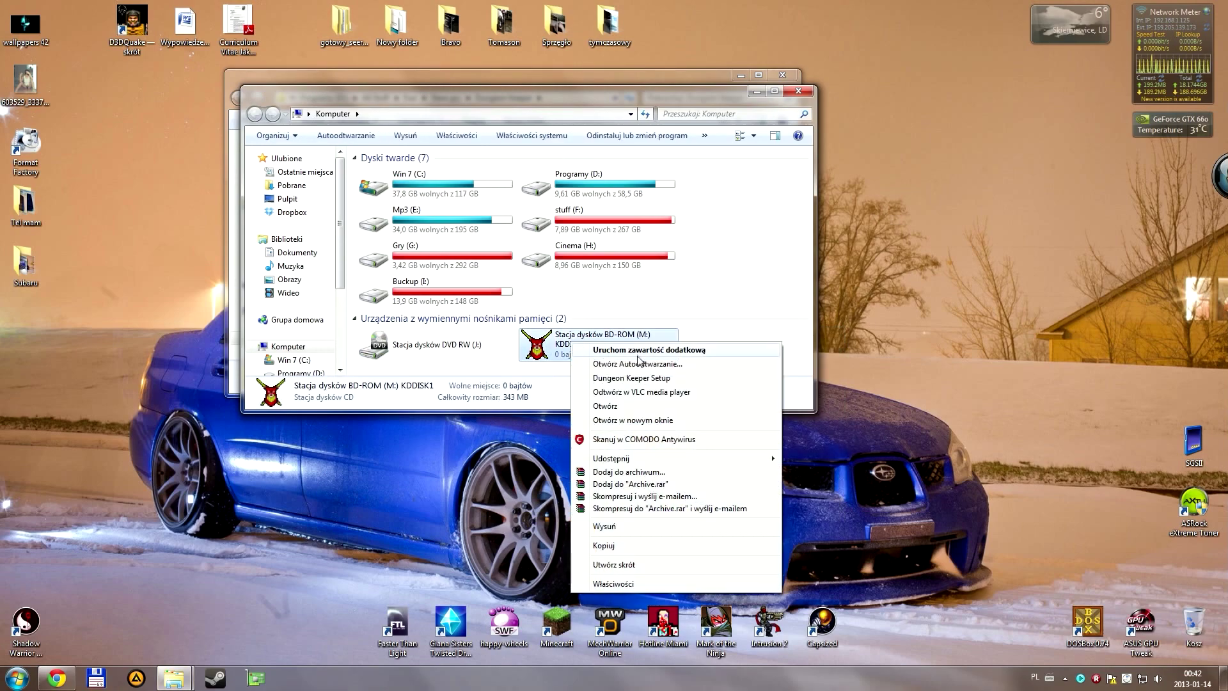
click(663, 407)
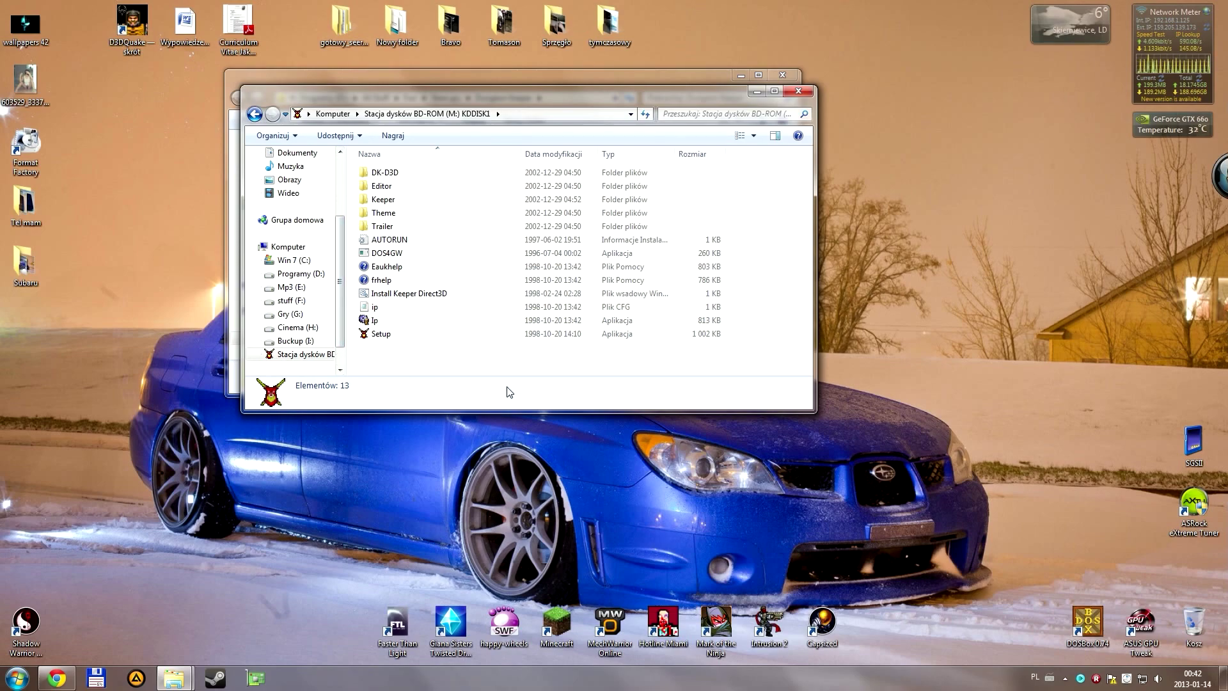
click(383, 334)
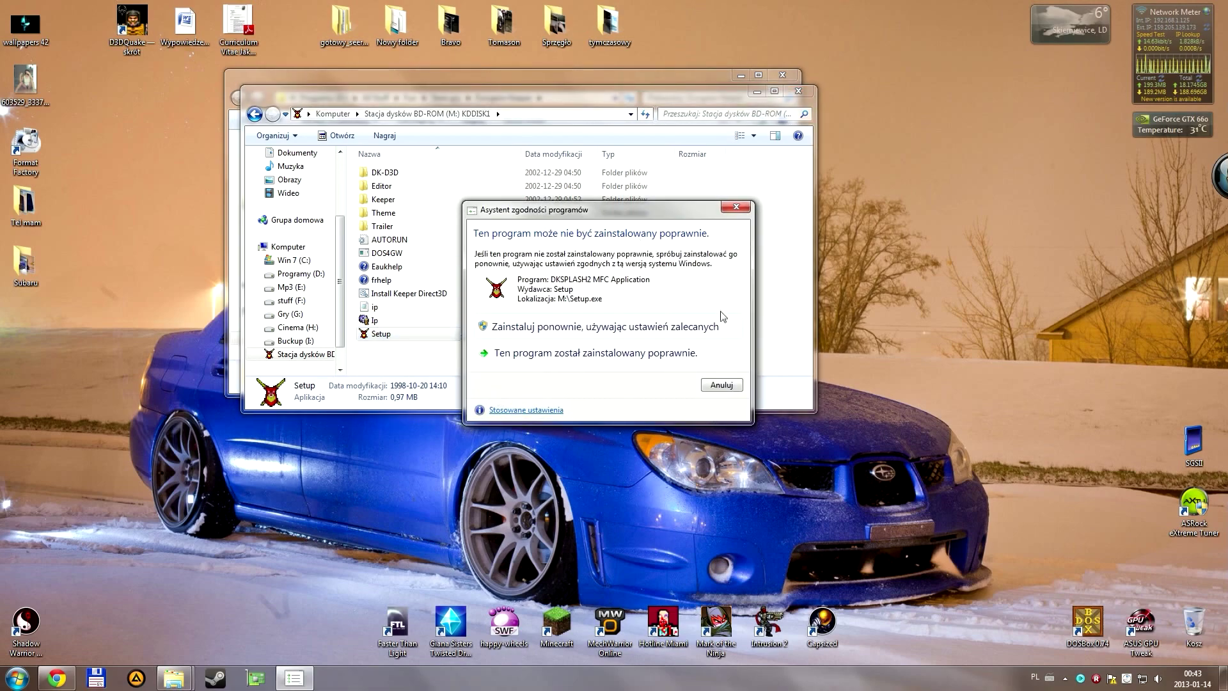
click(736, 206)
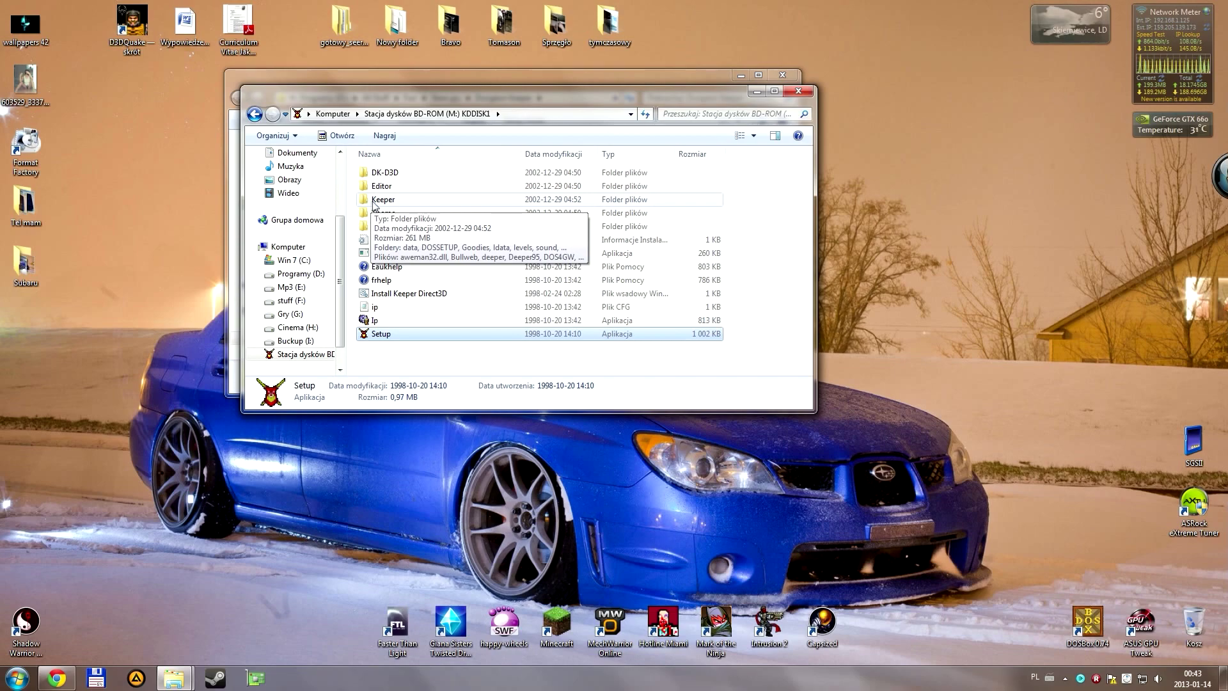
- Copy everything inside the disc's Keeper folder
double_click(404, 203)
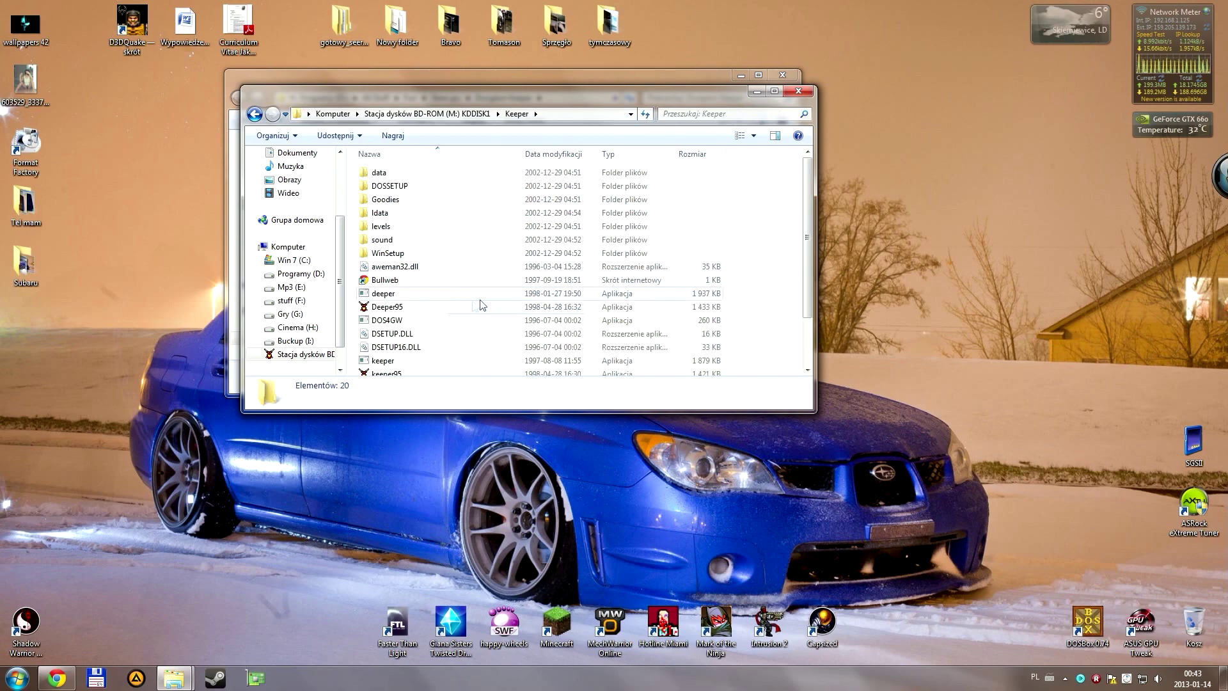
scroll(798, 189, down, 2)
scroll(770, 192, up, 2)
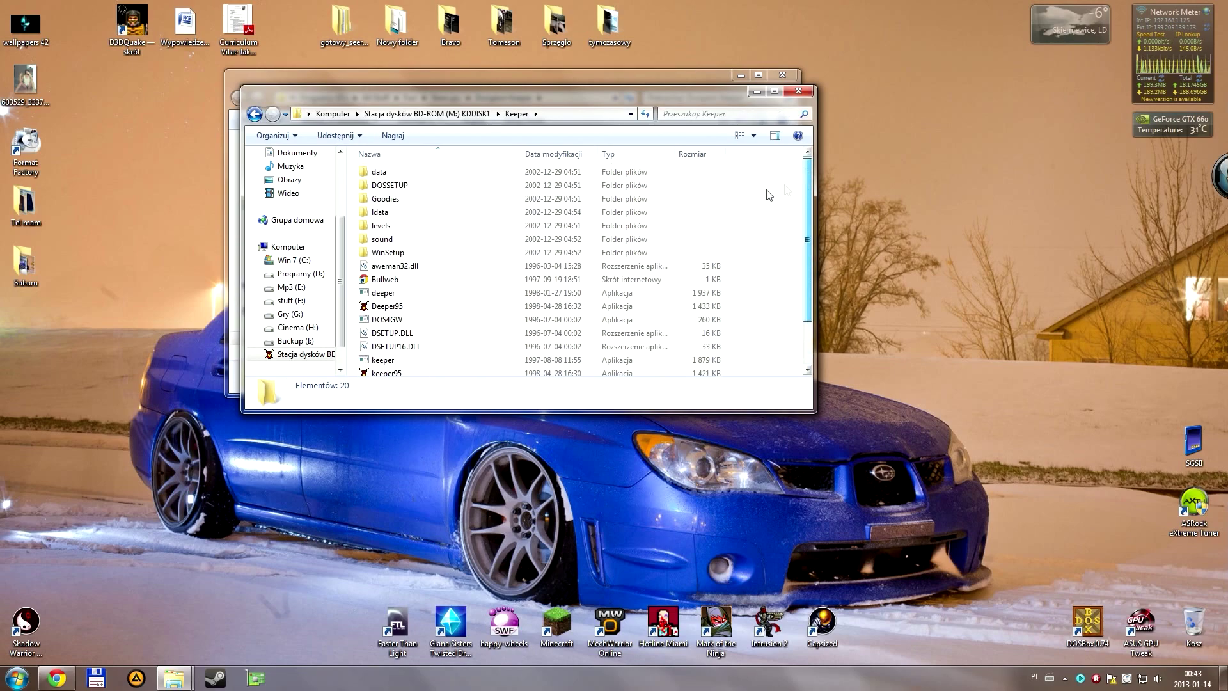
key(ctrl+a)
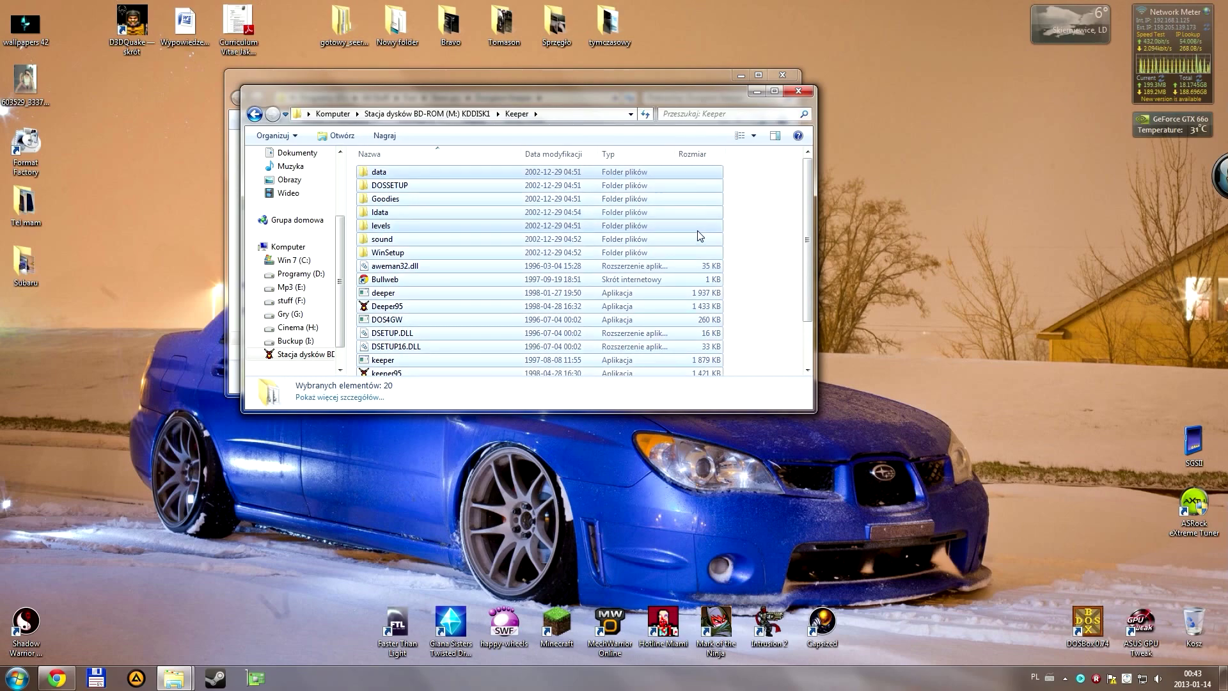
right_click(698, 232)
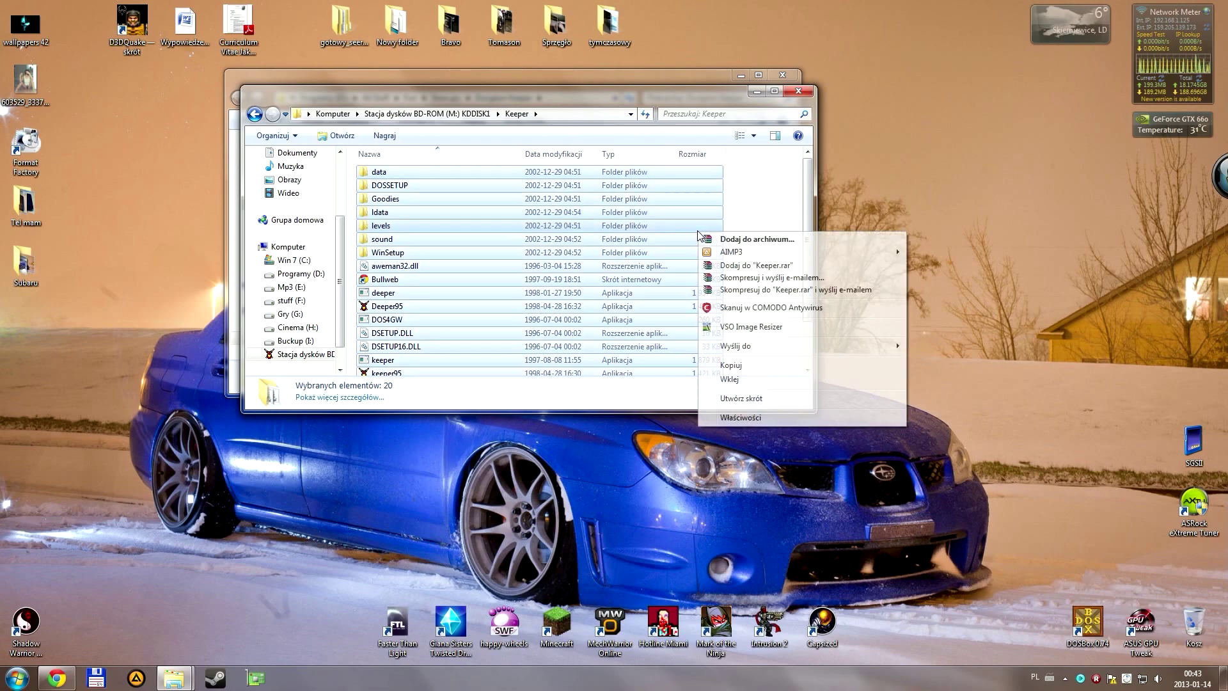
click(753, 367)
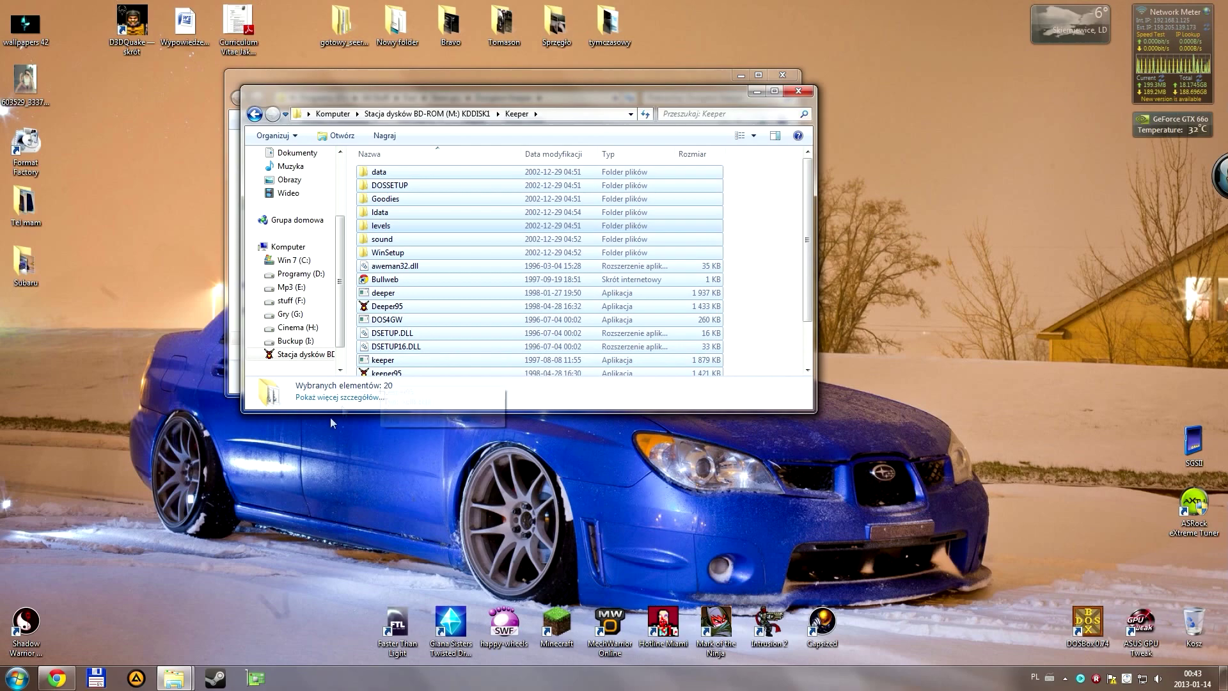
- Create a new folder named Dungeon Keeper inside Program Files on drive G:
click(16, 678)
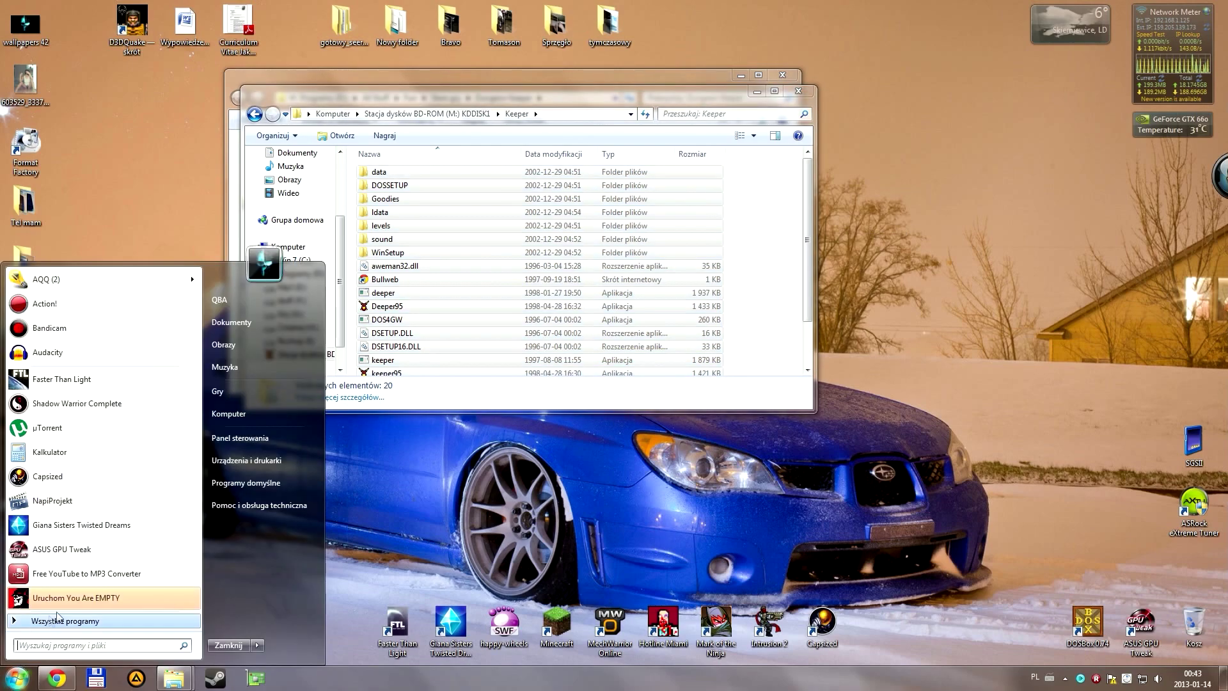
click(272, 416)
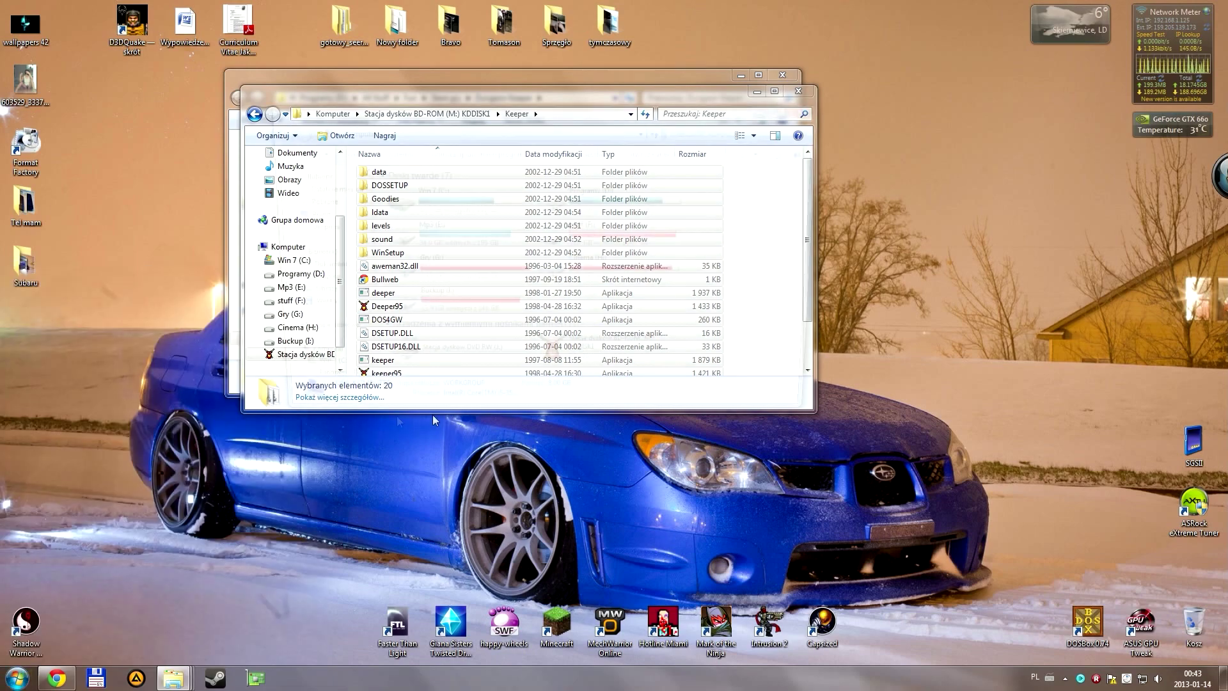
double_click(468, 287)
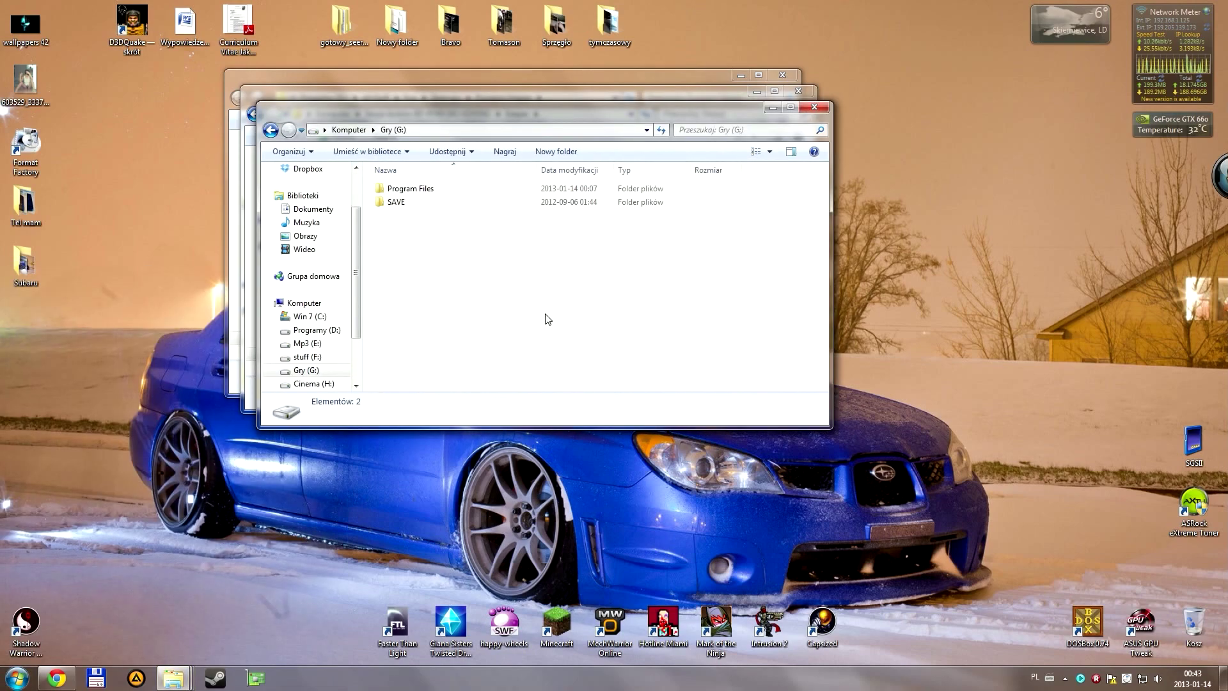
double_click(412, 188)
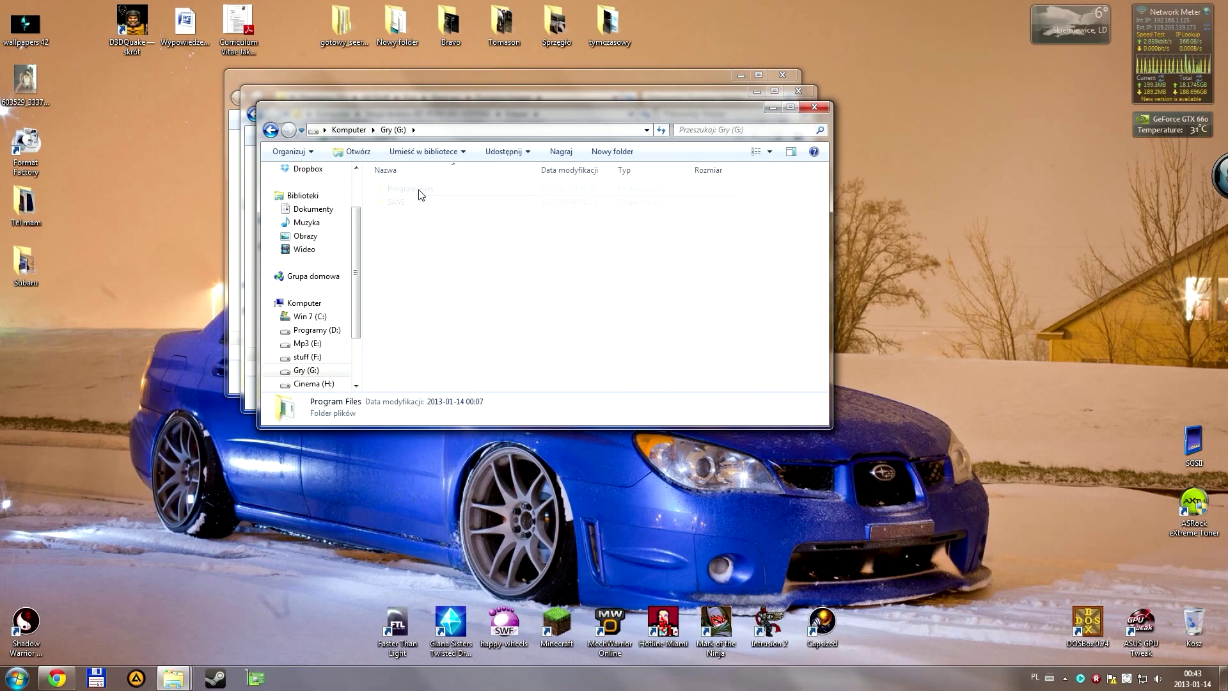
click(563, 154)
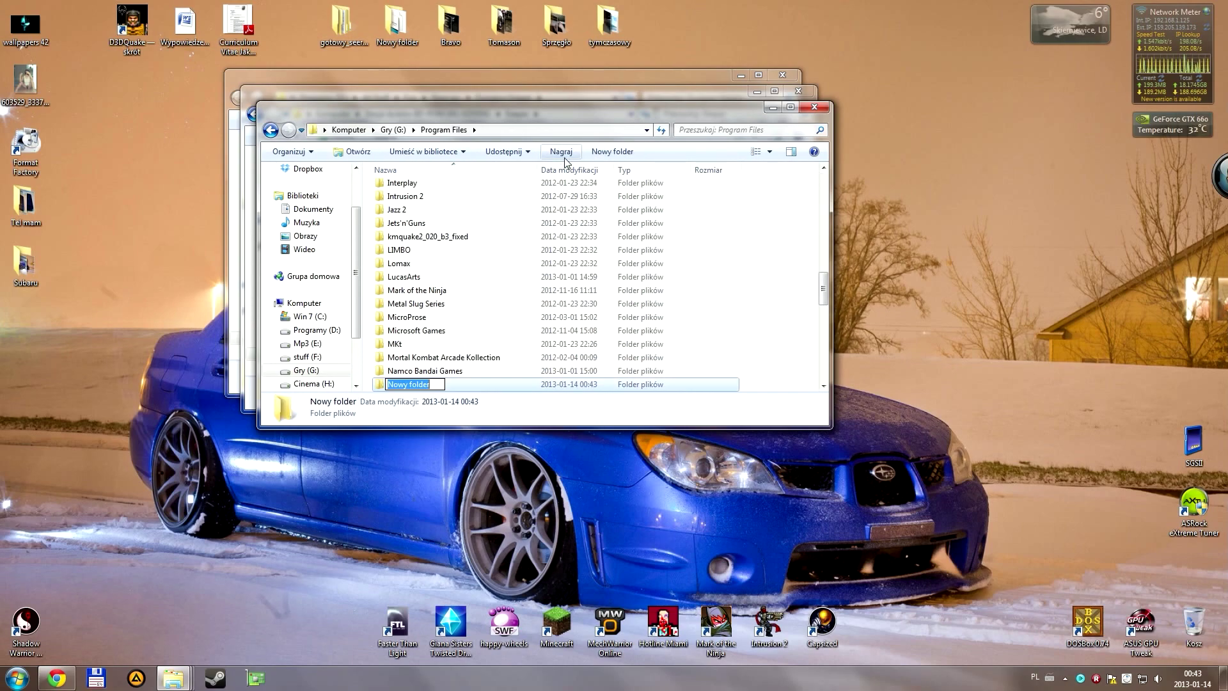
text(Dung)
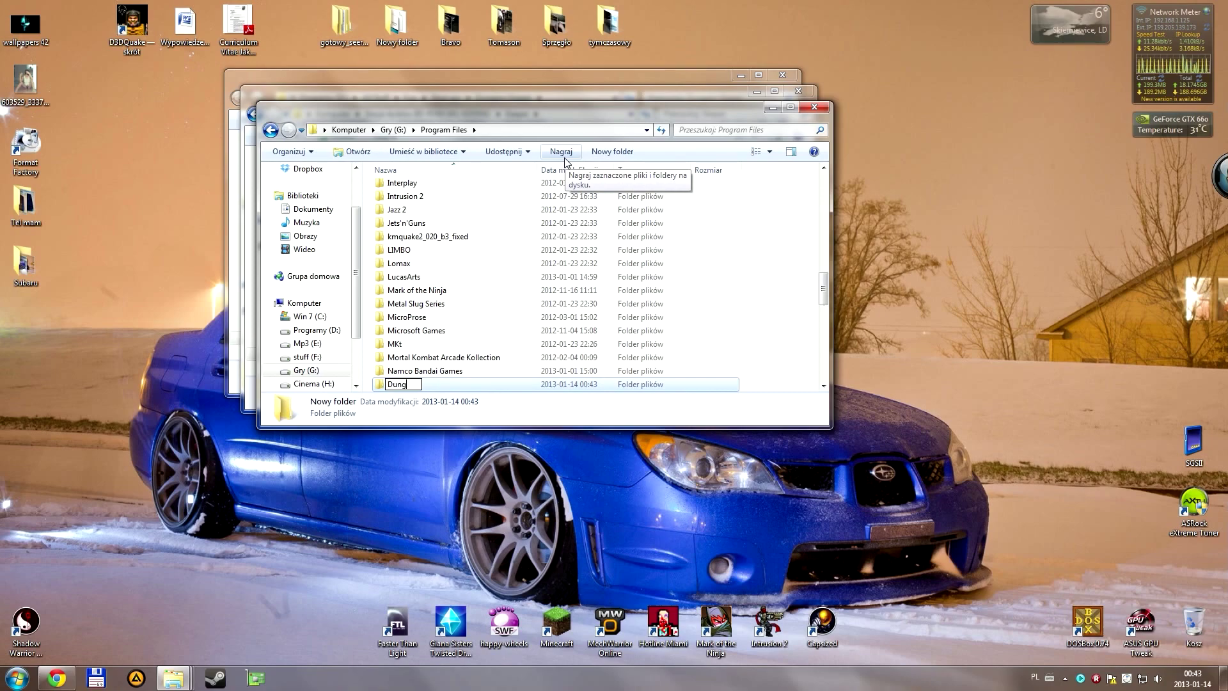
text(eon Keeper)
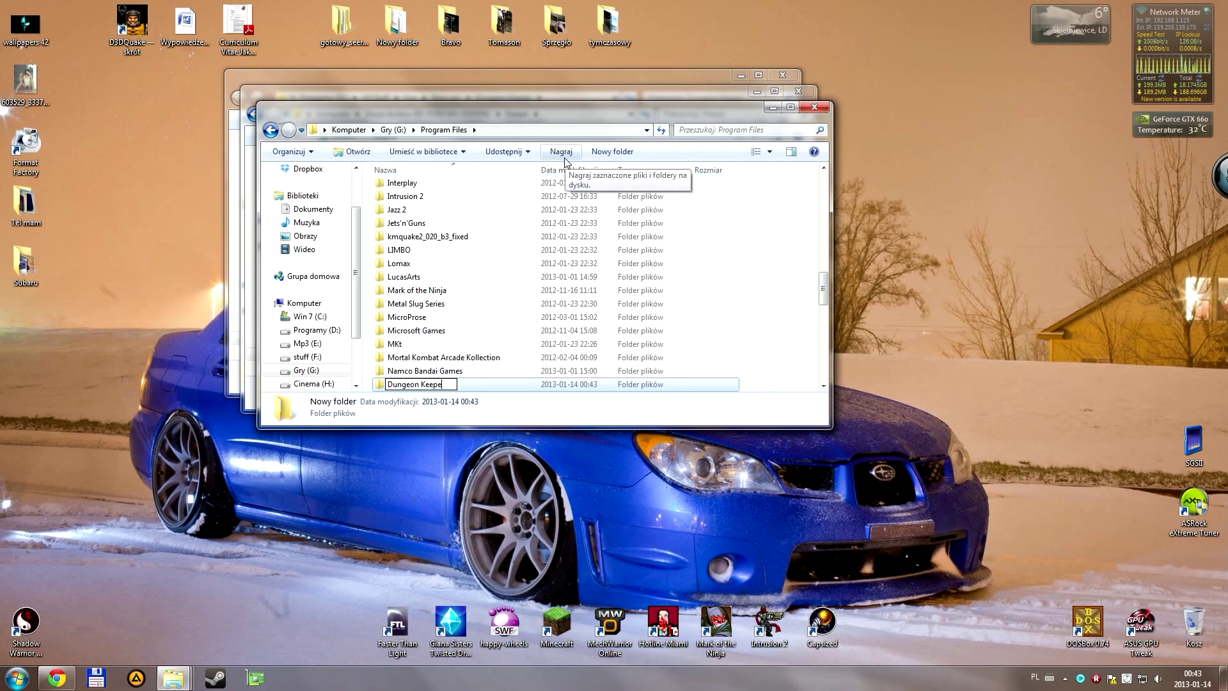
key(Return)
- Paste the copied disc files into the new Dungeon Keeper folder
double_click(458, 185)
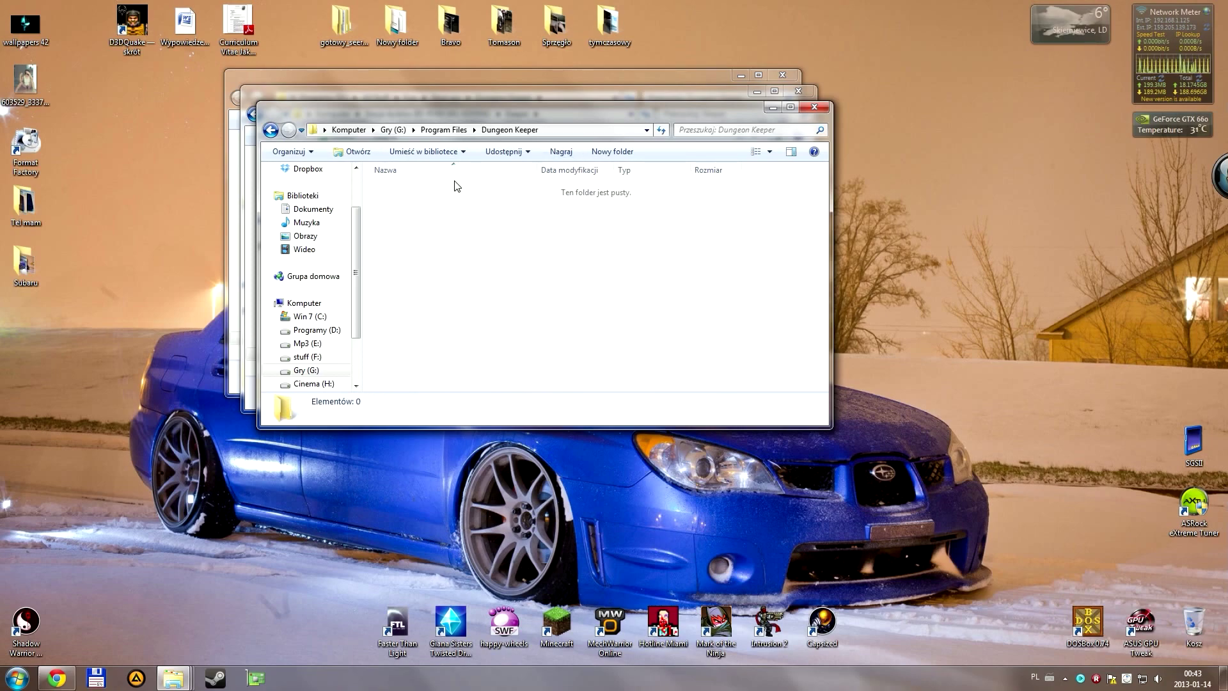
right_click(514, 271)
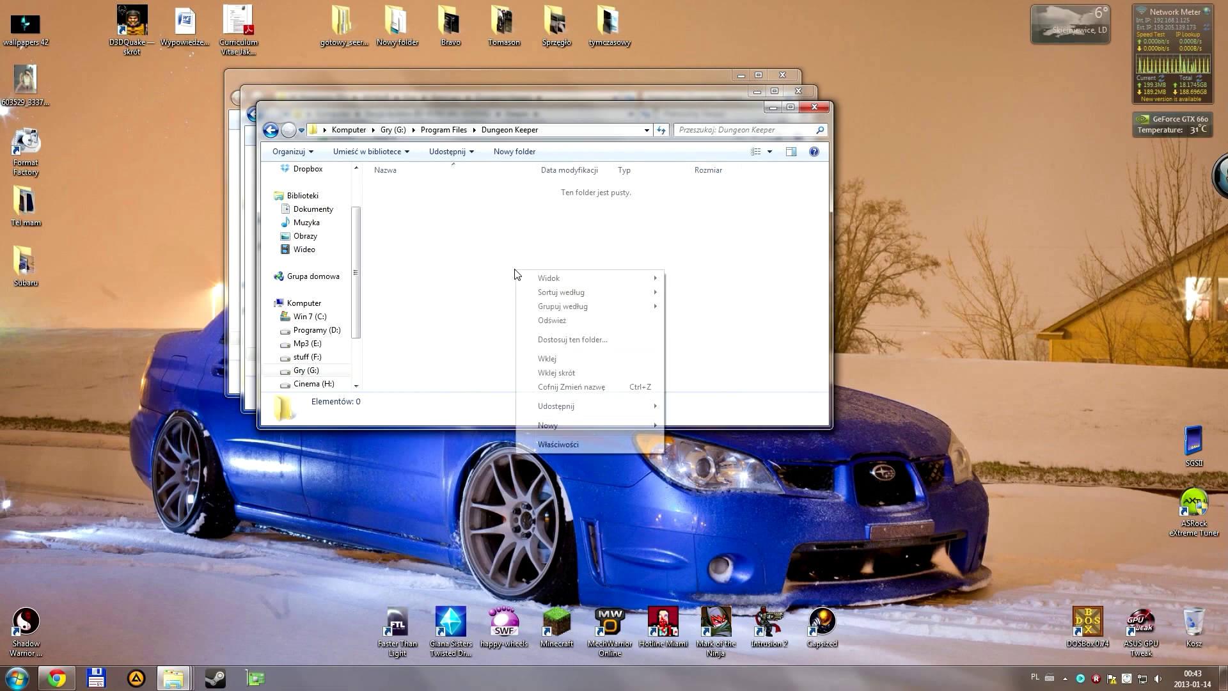
click(548, 358)
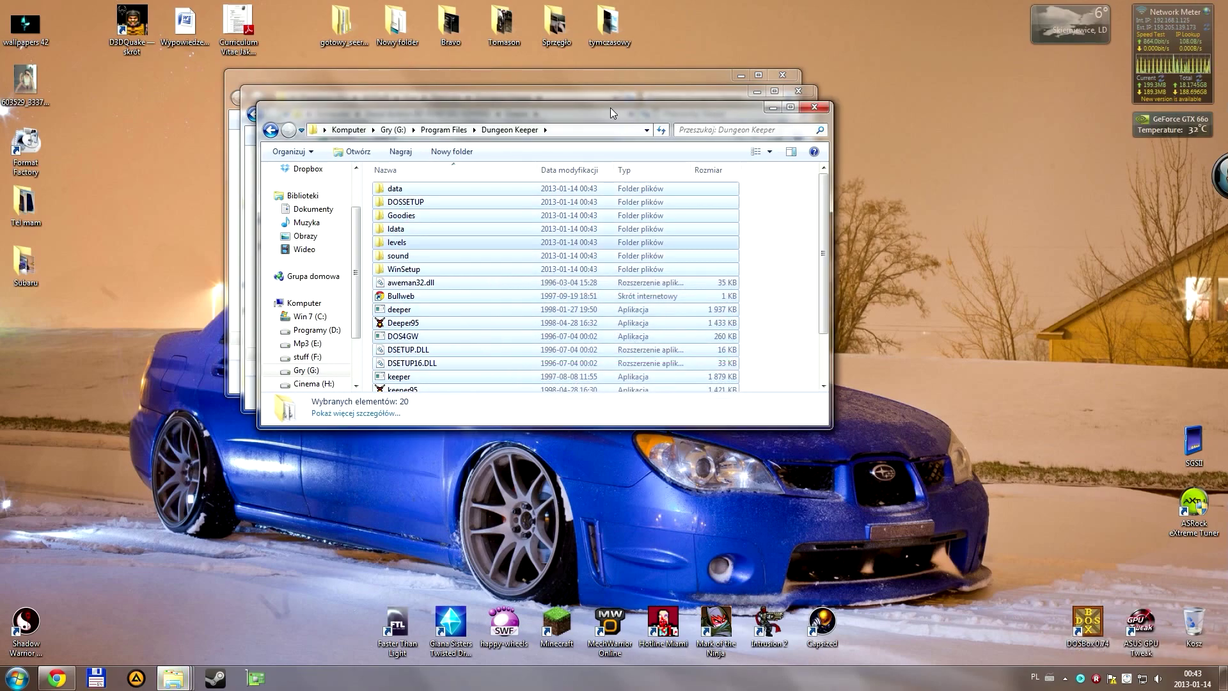
- Close the disc window and place the two Dungeon Keeper folder windows side by side
drag(610, 108, 970, 203)
drag(501, 96, 382, 121)
click(690, 119)
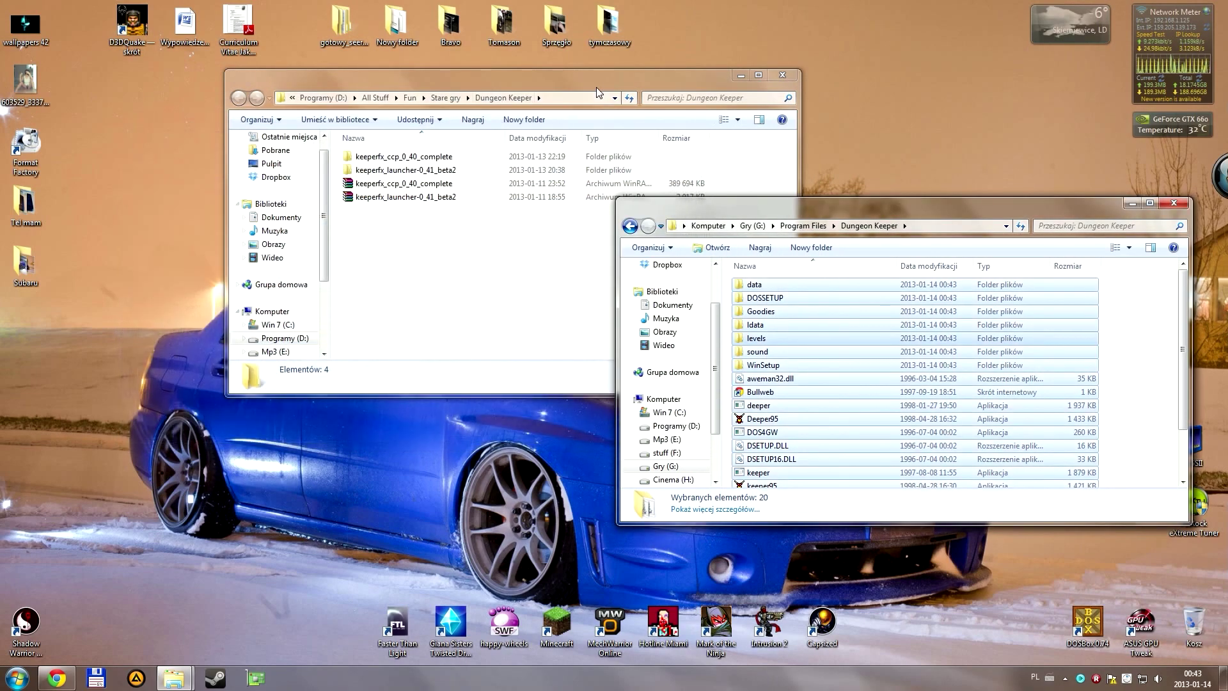
drag(596, 79, 450, 111)
drag(825, 206, 854, 115)
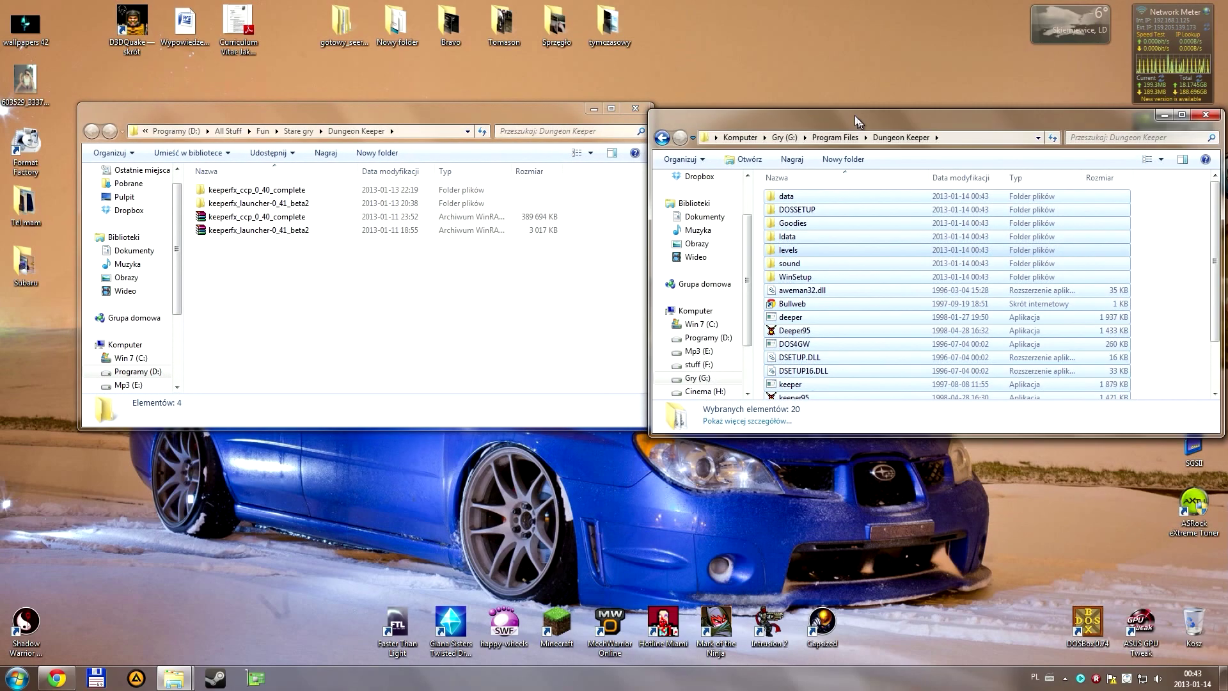
- Copy all files and folders from the keeperfx_ccp_0_40_complete folder
double_click(218, 190)
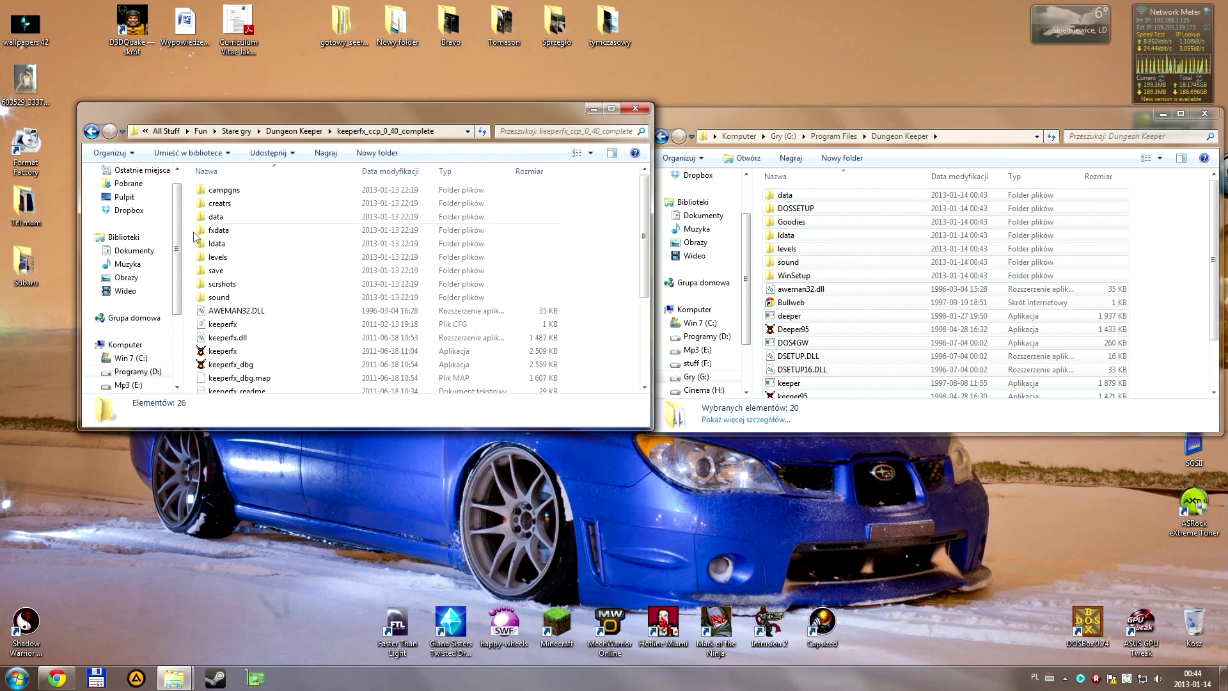
drag(643, 197, 644, 259)
key(ctrl+a)
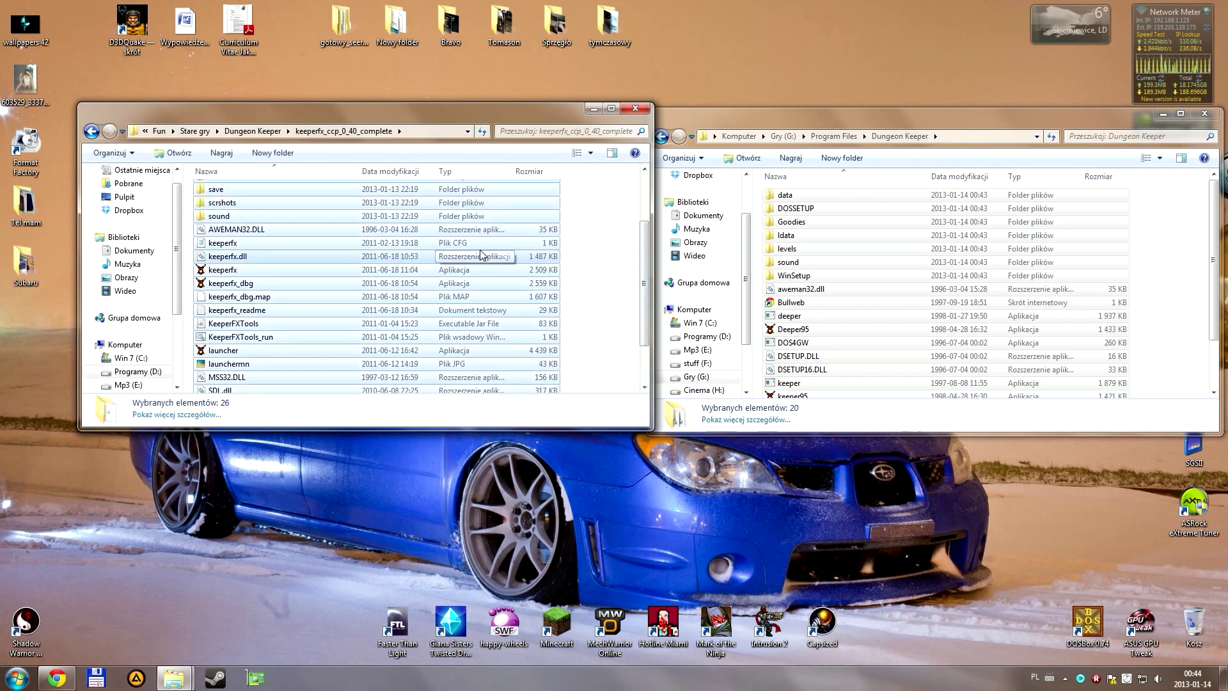
right_click(480, 250)
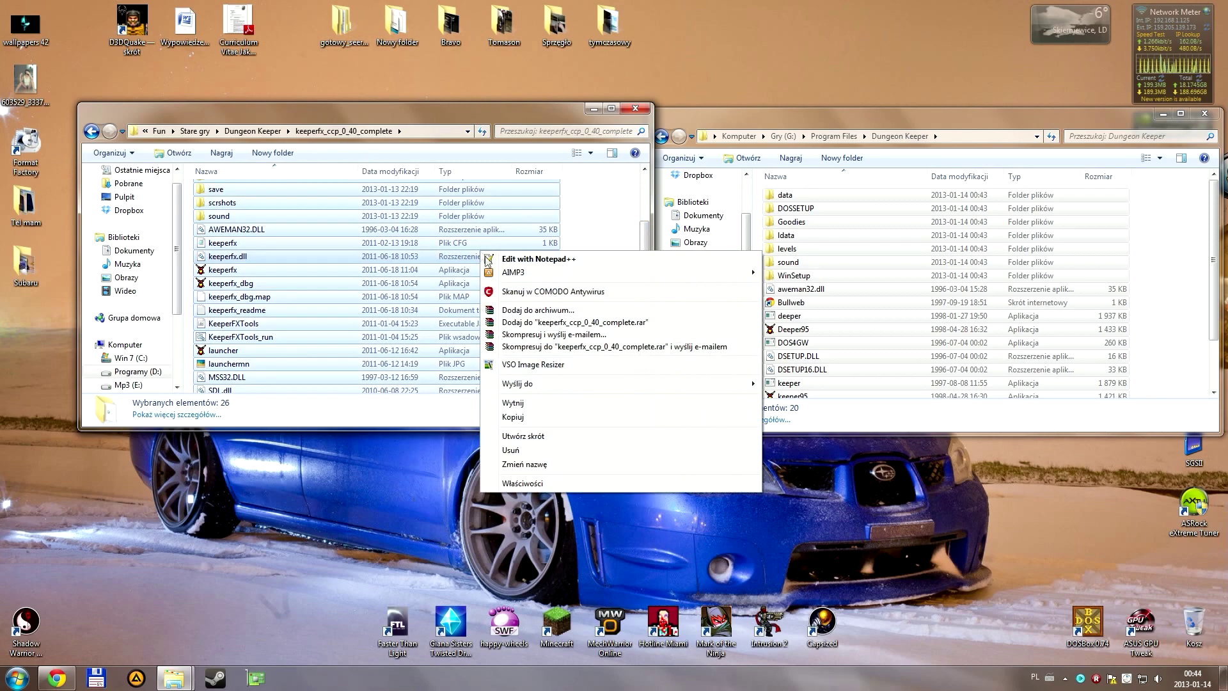
click(512, 416)
- Paste the KeeperFX files into the Dungeon Keeper folder on drive G:, replacing duplicate files and merging all matching folders
drag(876, 118, 579, 55)
right_click(885, 192)
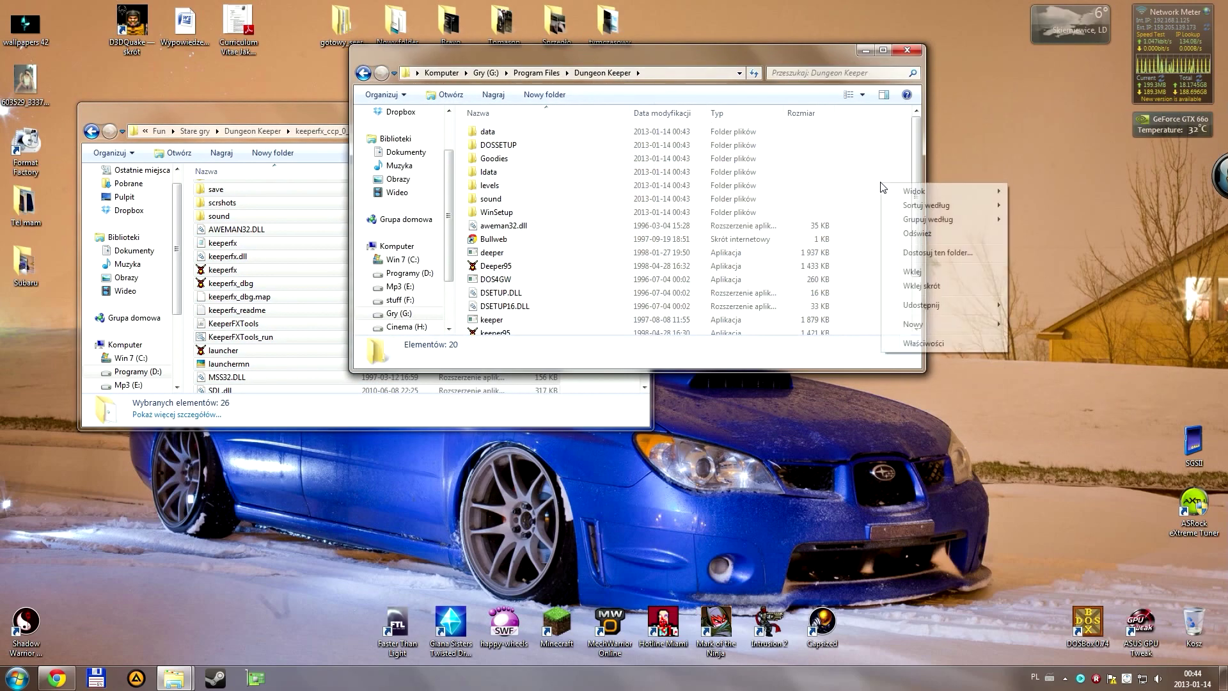
click(948, 273)
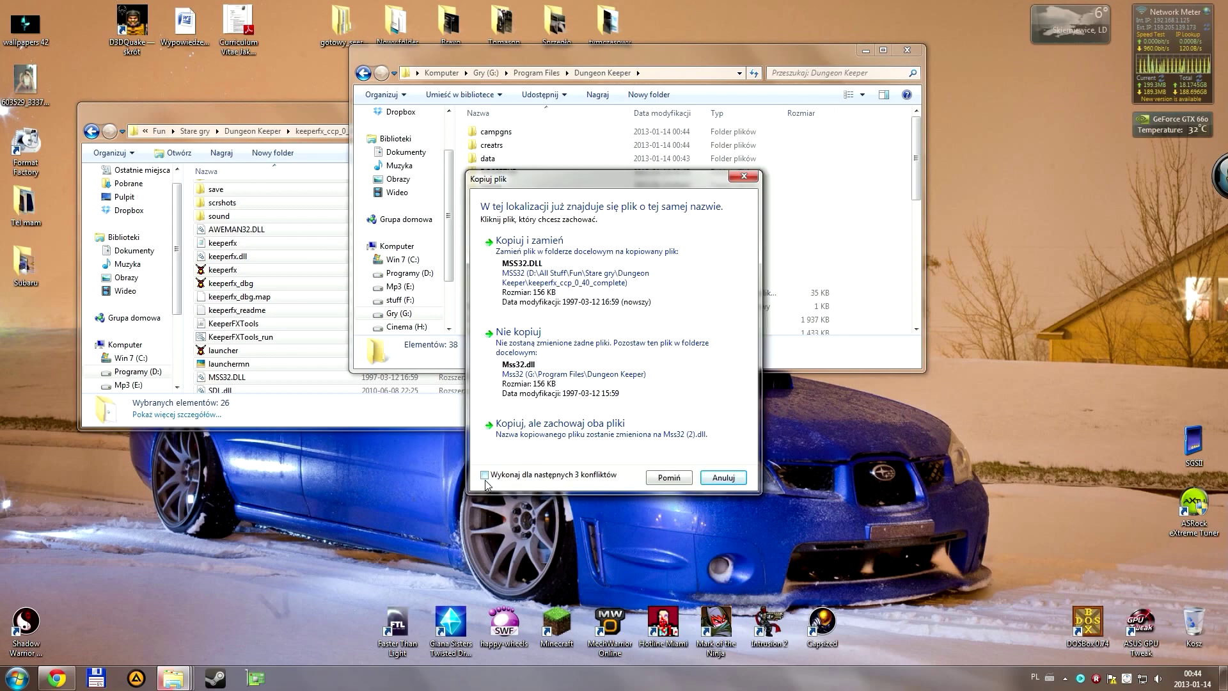
click(573, 256)
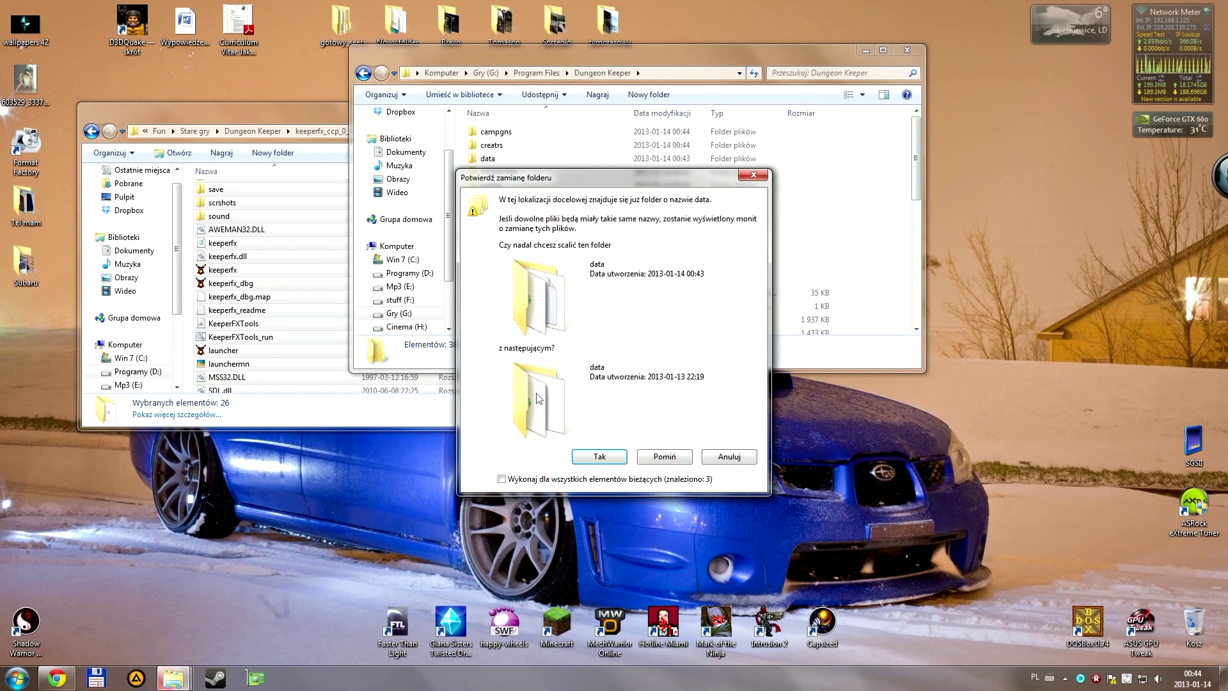
click(513, 481)
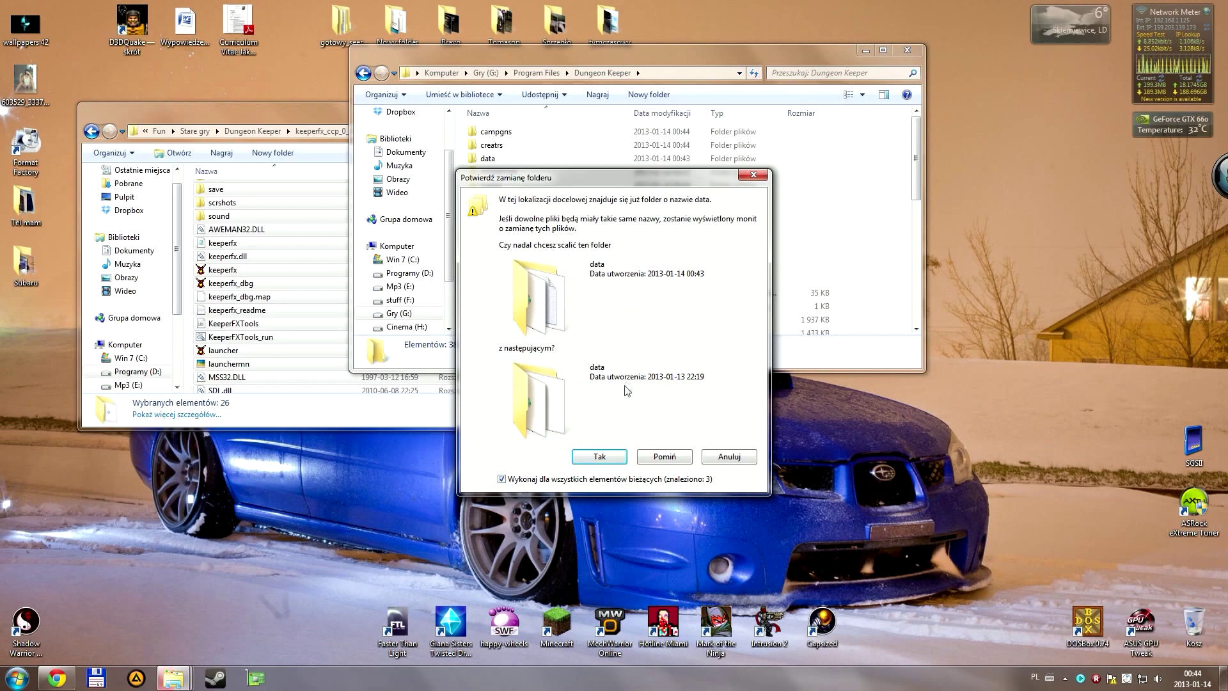
click(599, 456)
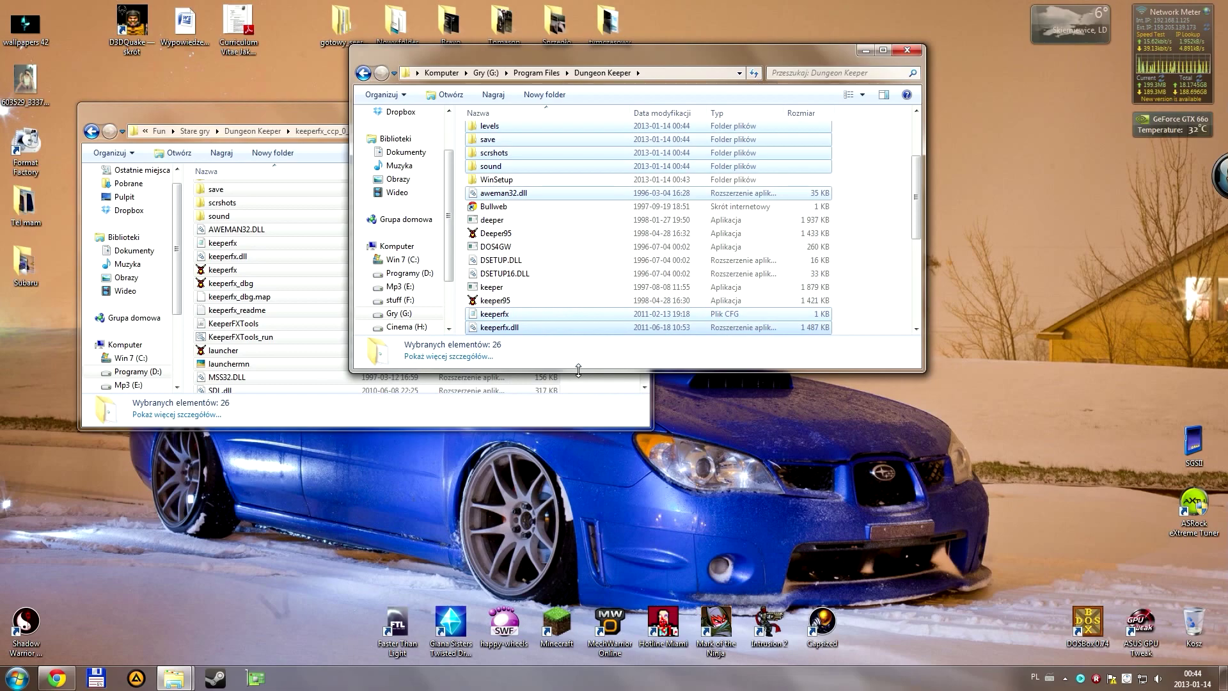
click(889, 149)
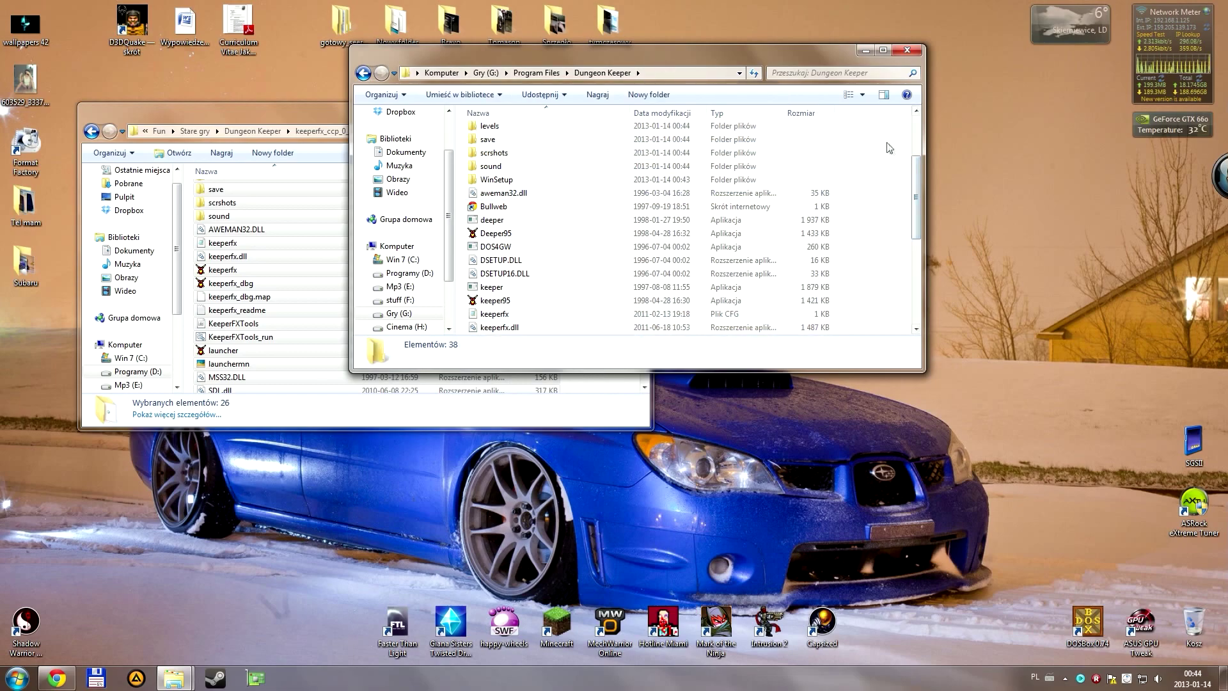
- Move the Dungeon Keeper window aside and copy both launcher files from the keeperfx_launcher-0_41_beta2 folder
drag(919, 186, 923, 146)
drag(650, 59, 819, 68)
click(258, 112)
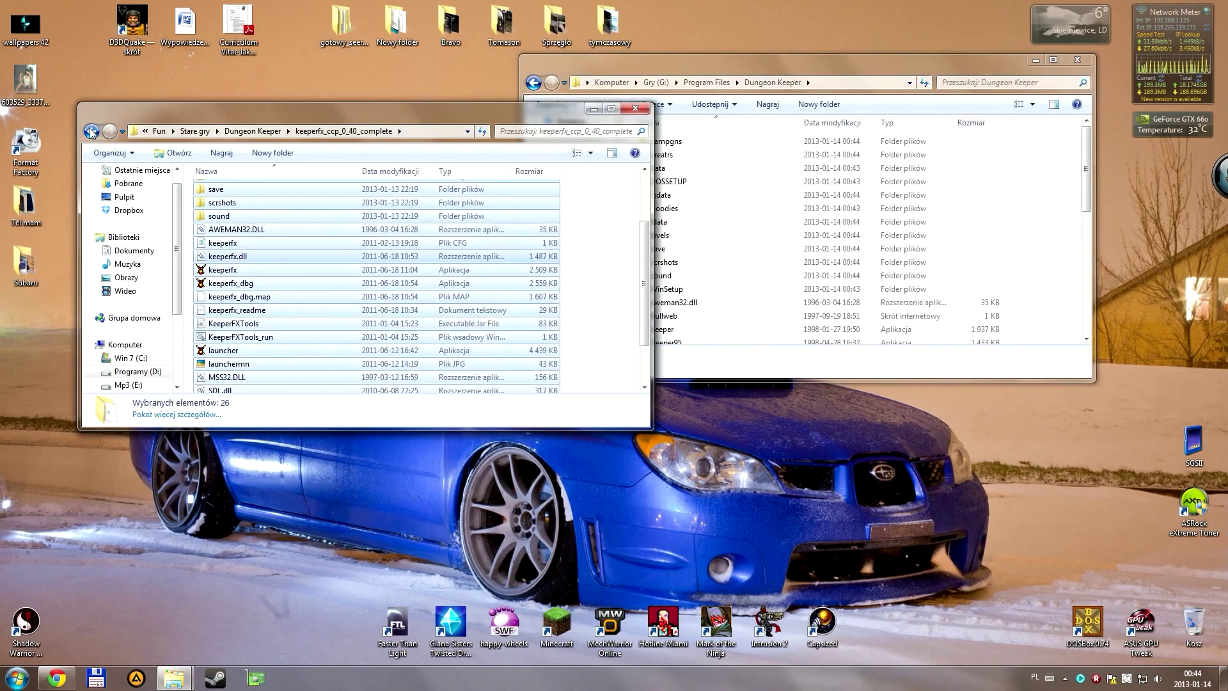
click(92, 131)
double_click(250, 202)
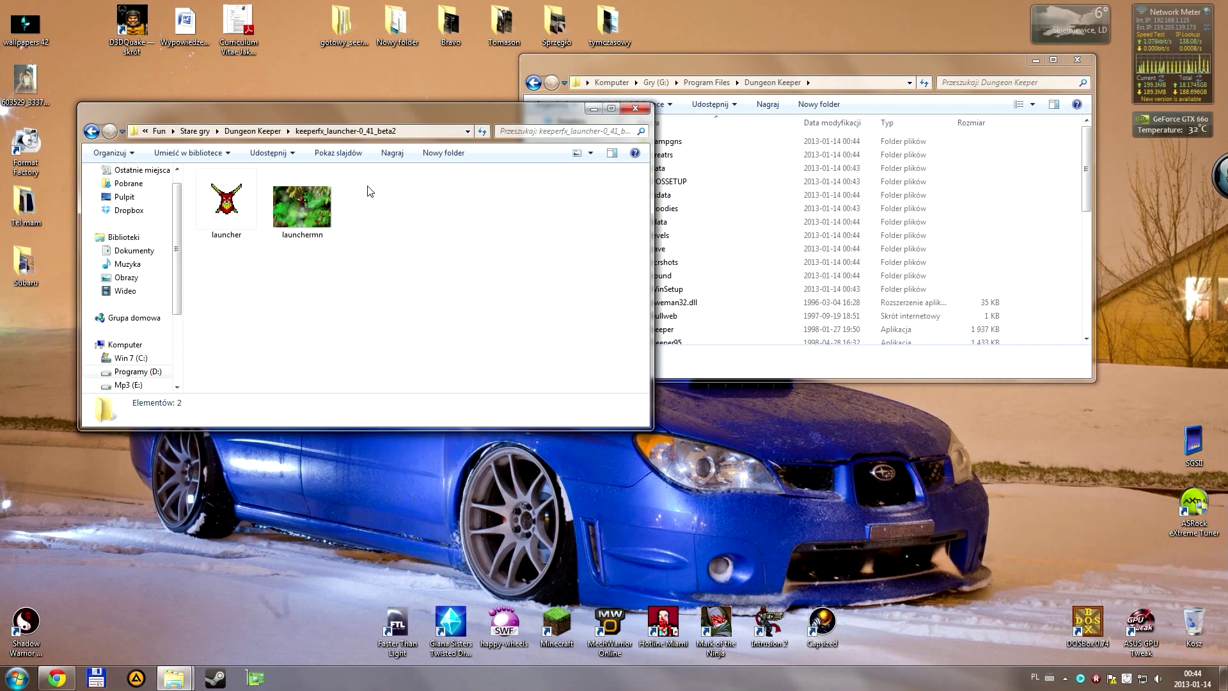
drag(367, 191, 211, 253)
right_click(230, 203)
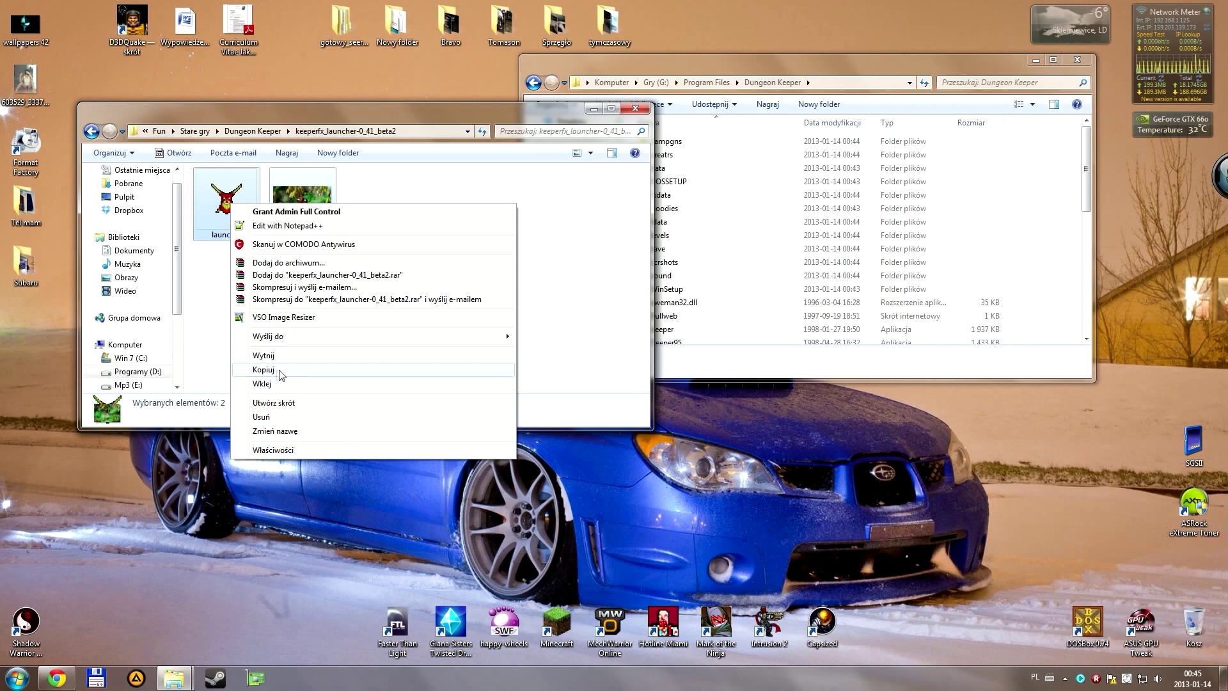
click(318, 370)
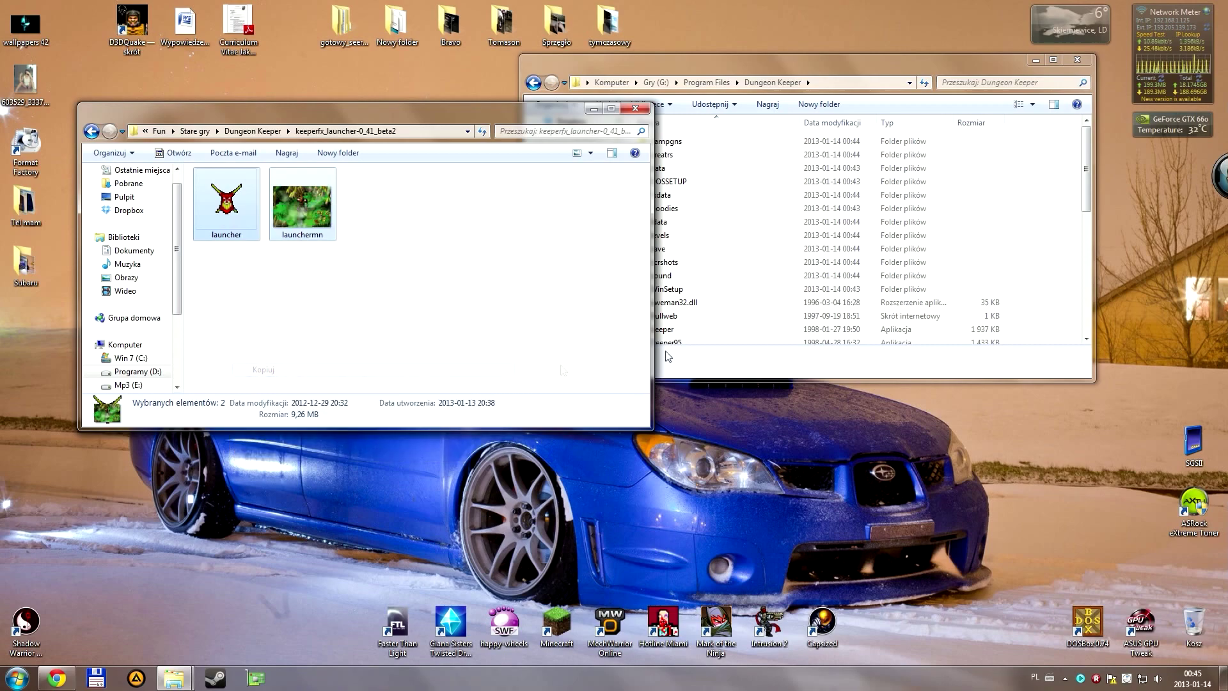
- Paste the launcher files into the Dungeon Keeper folder on drive G:, replacing the files of the same name
click(1050, 200)
right_click(1051, 200)
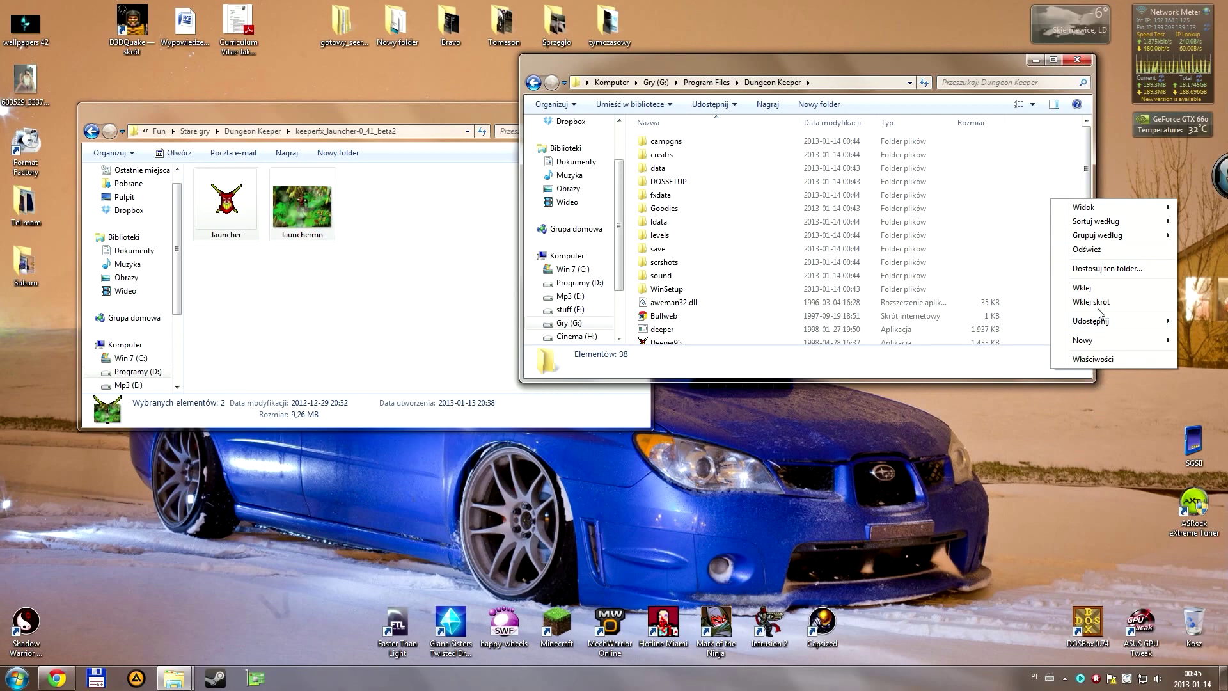
click(1095, 289)
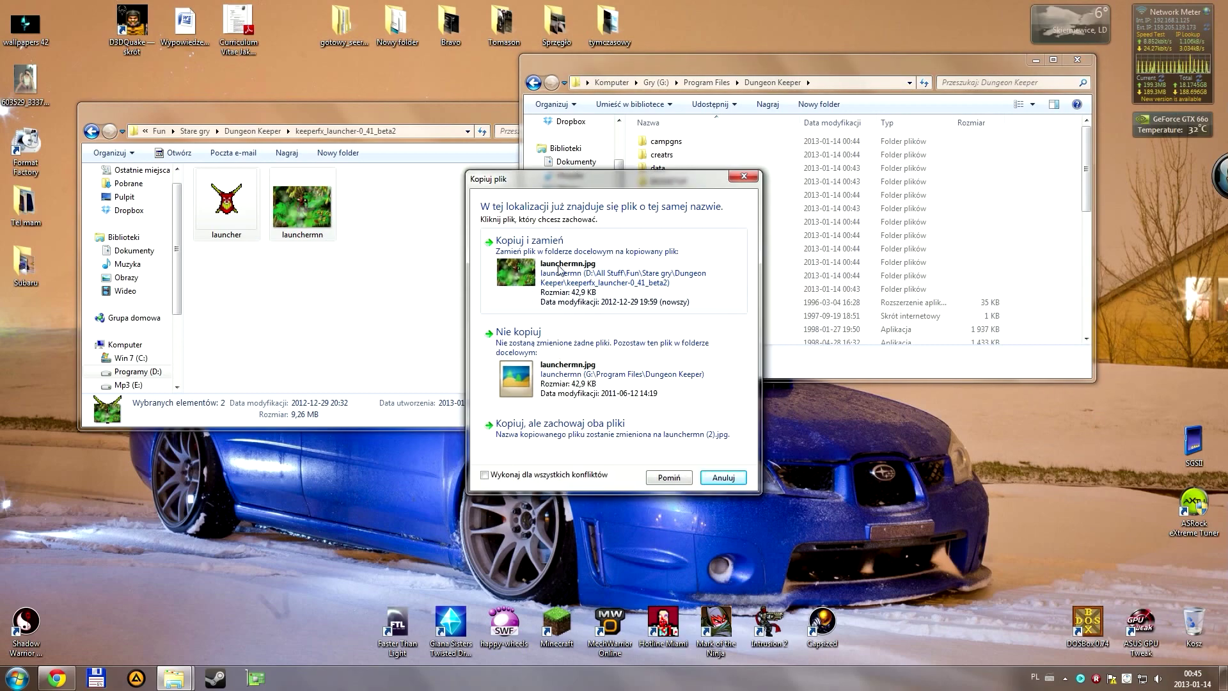
click(559, 269)
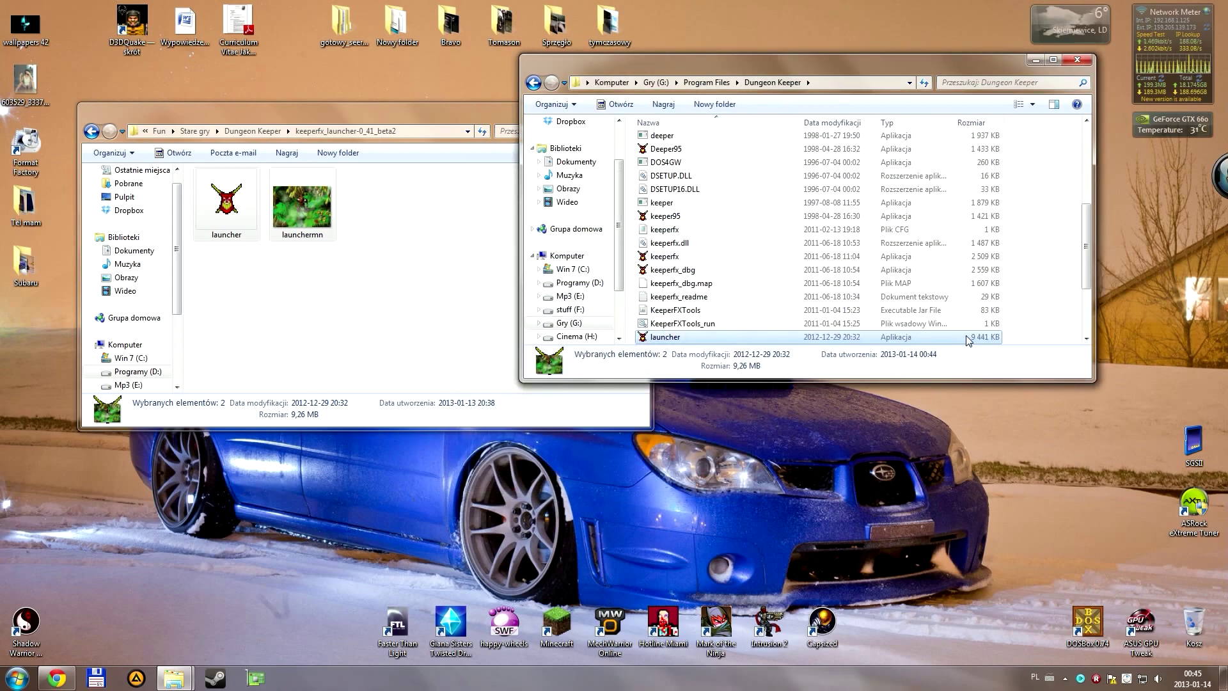
- Run the launcher from the Dungeon Keeper folder on drive G: and close both folder windows
scroll(821, 240, down, 2)
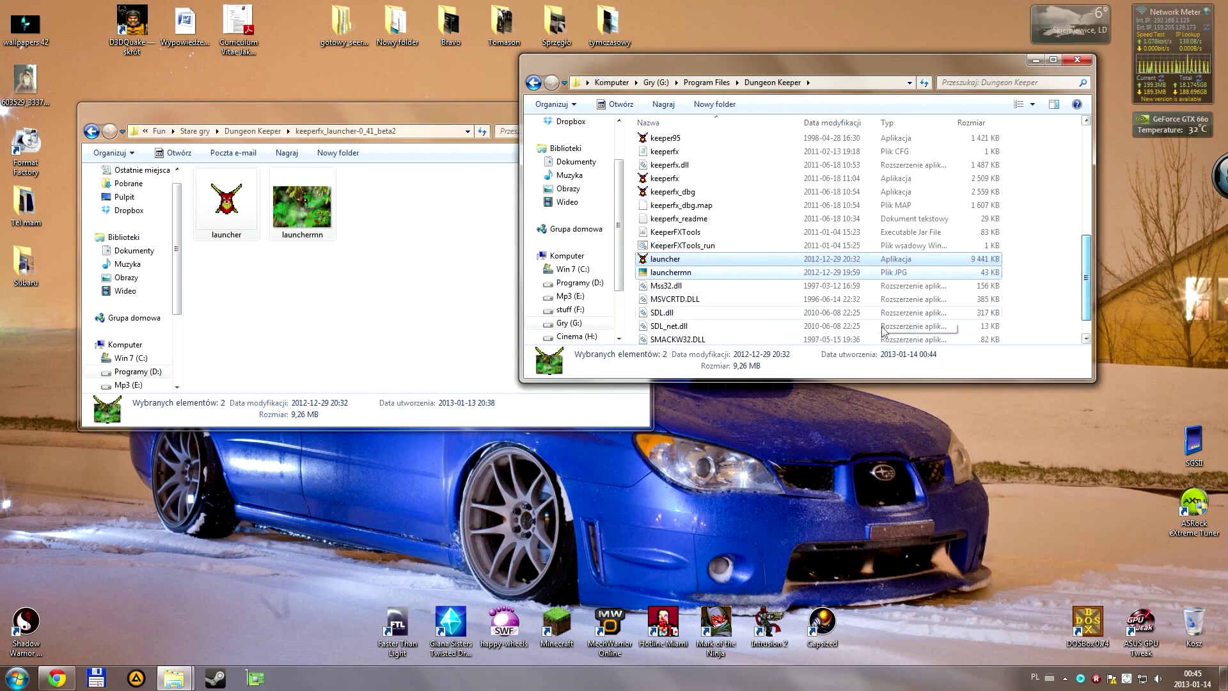
double_click(676, 259)
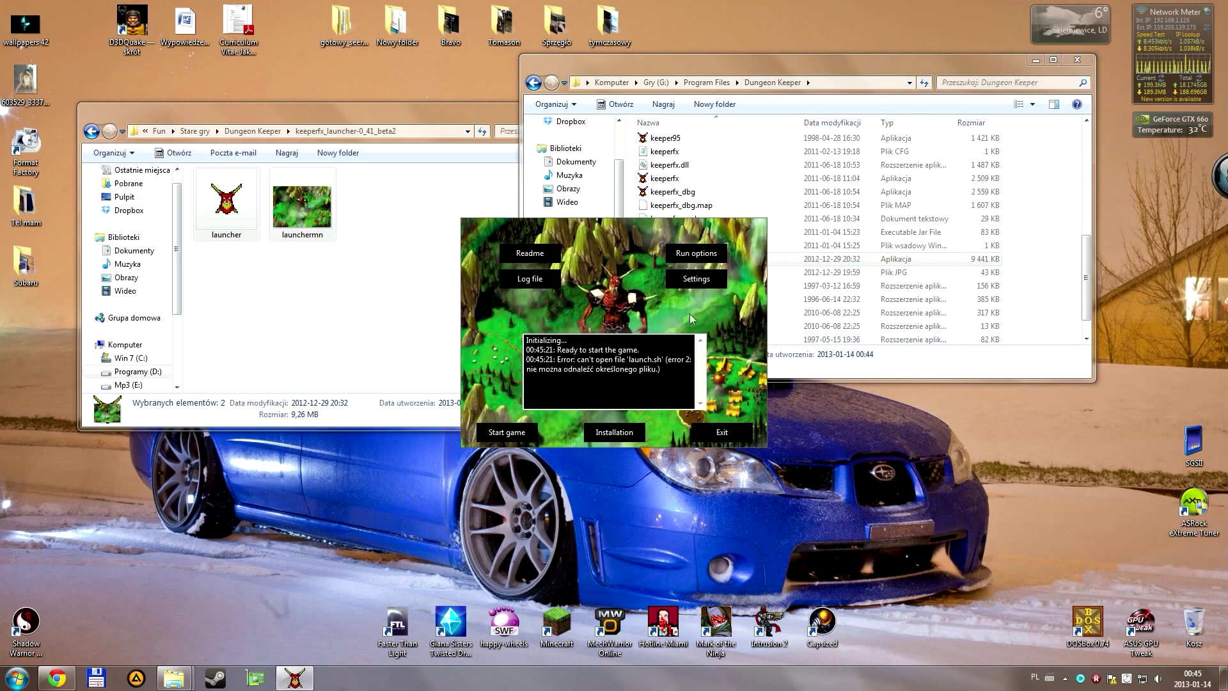
drag(609, 231, 502, 171)
click(1073, 62)
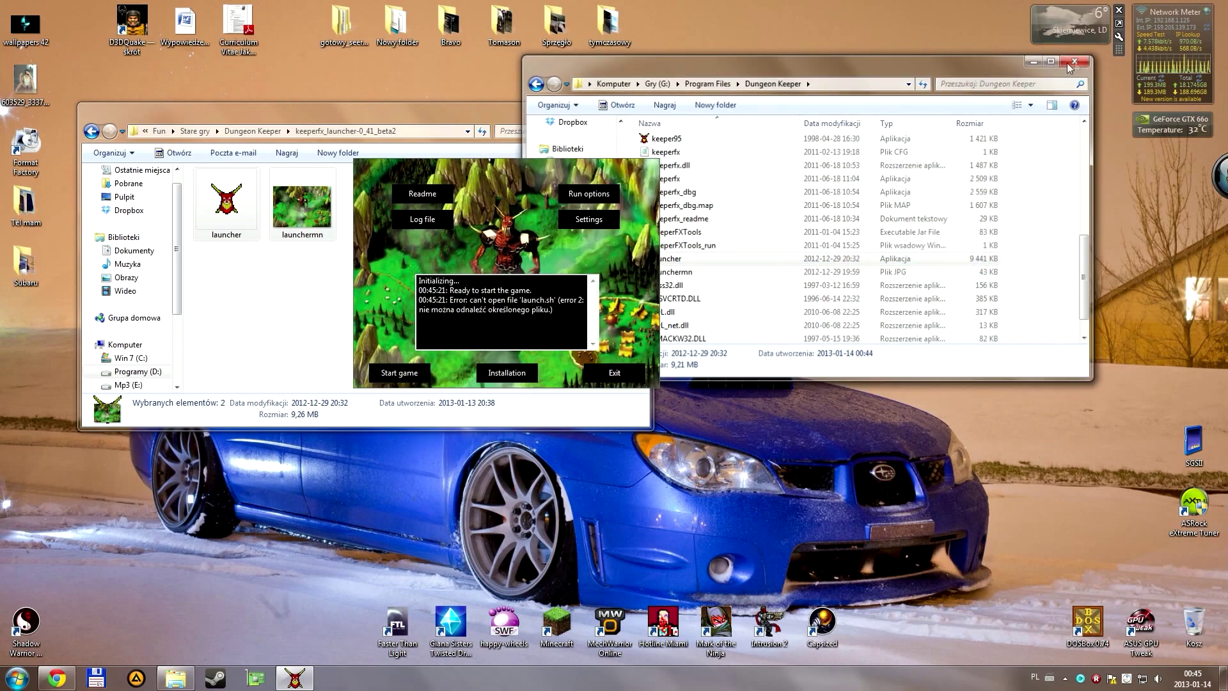
click(640, 109)
drag(495, 191, 618, 205)
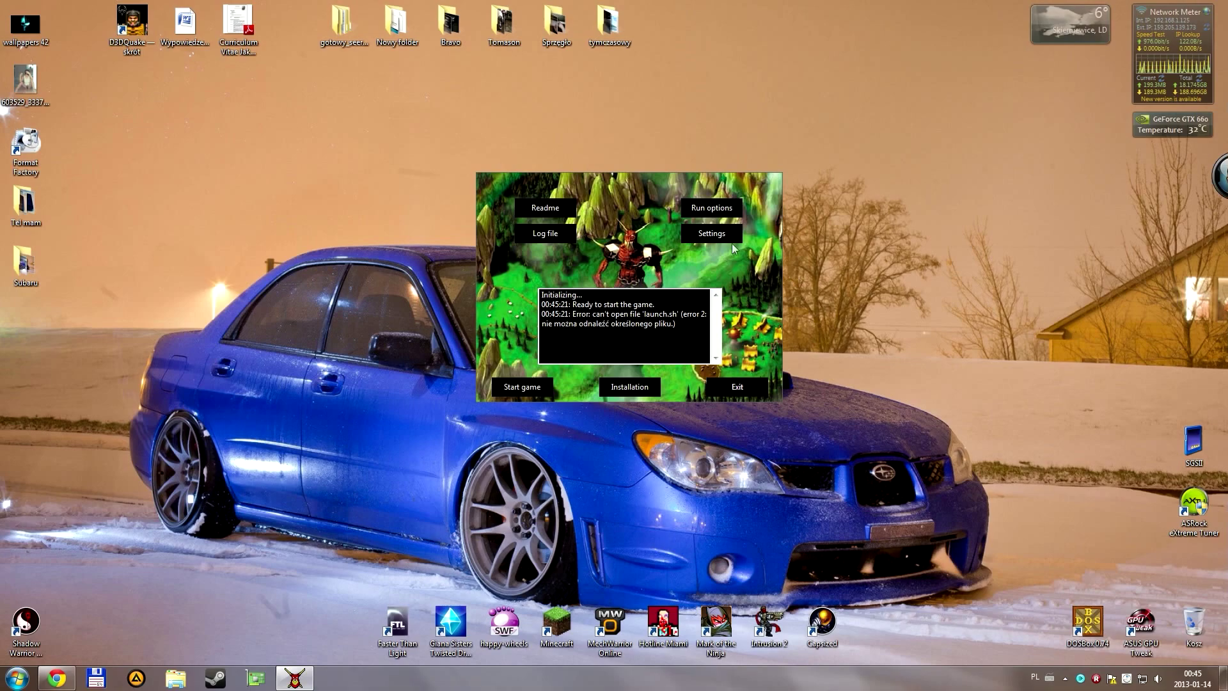
- Open the launcher's settings editor and set the game language to Polski
click(706, 234)
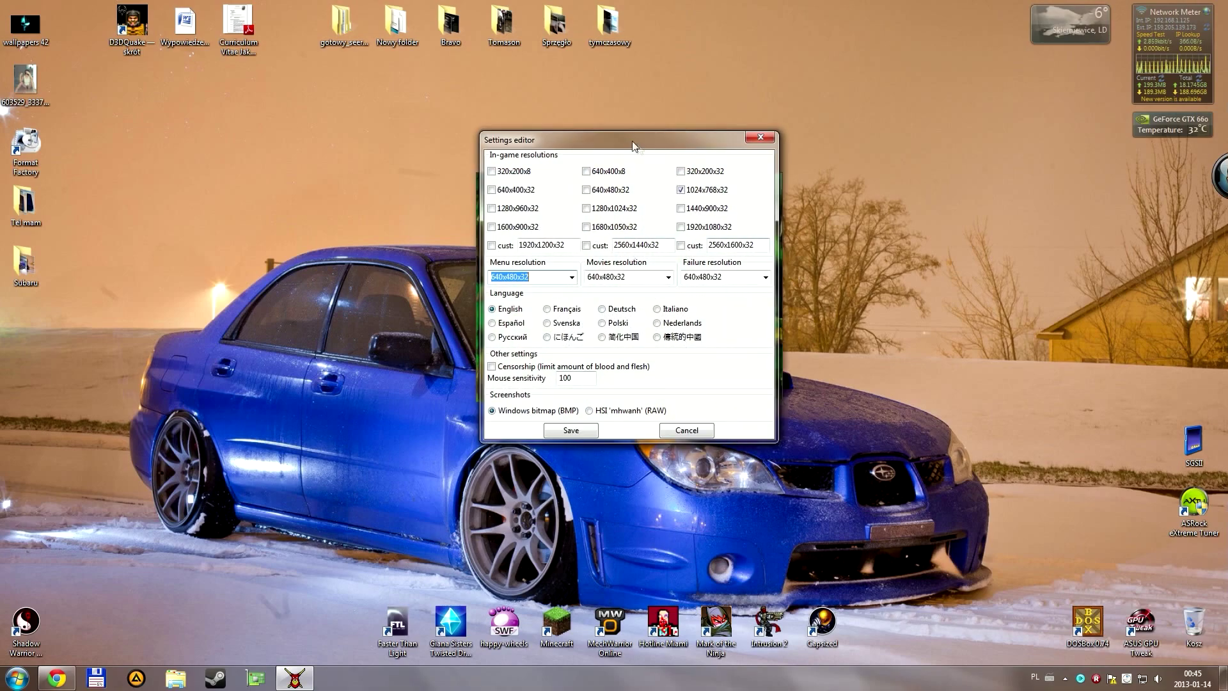
drag(633, 145, 733, 142)
click(703, 319)
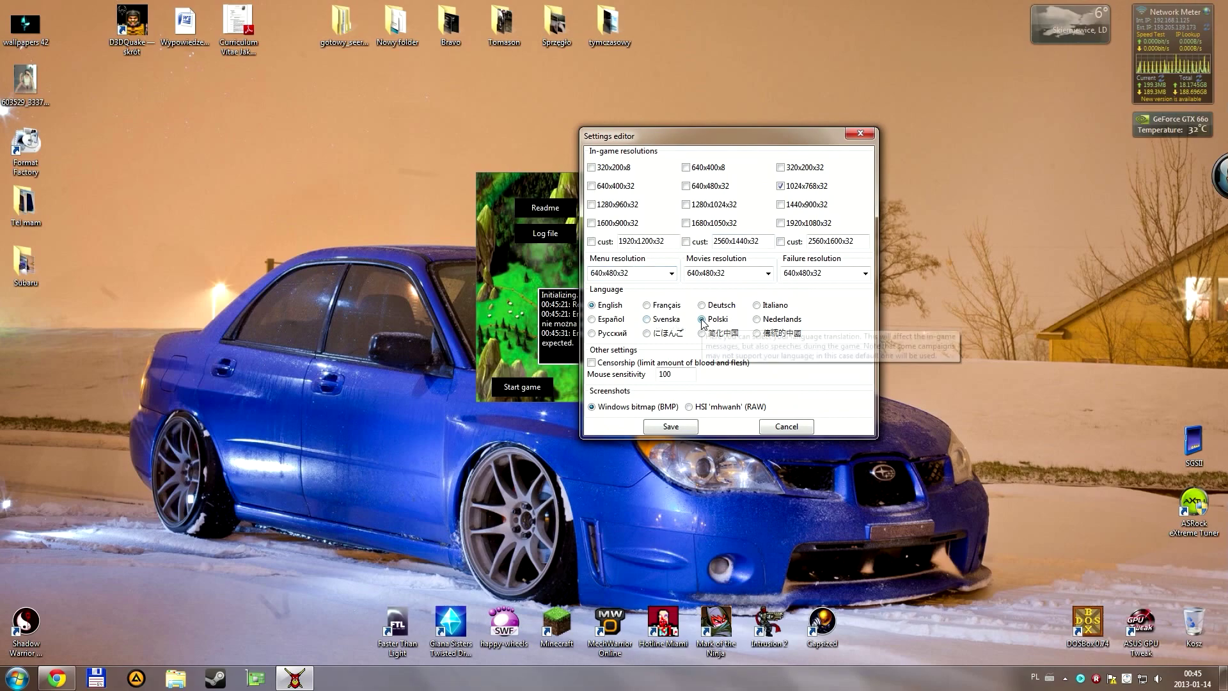
drag(759, 141, 670, 130)
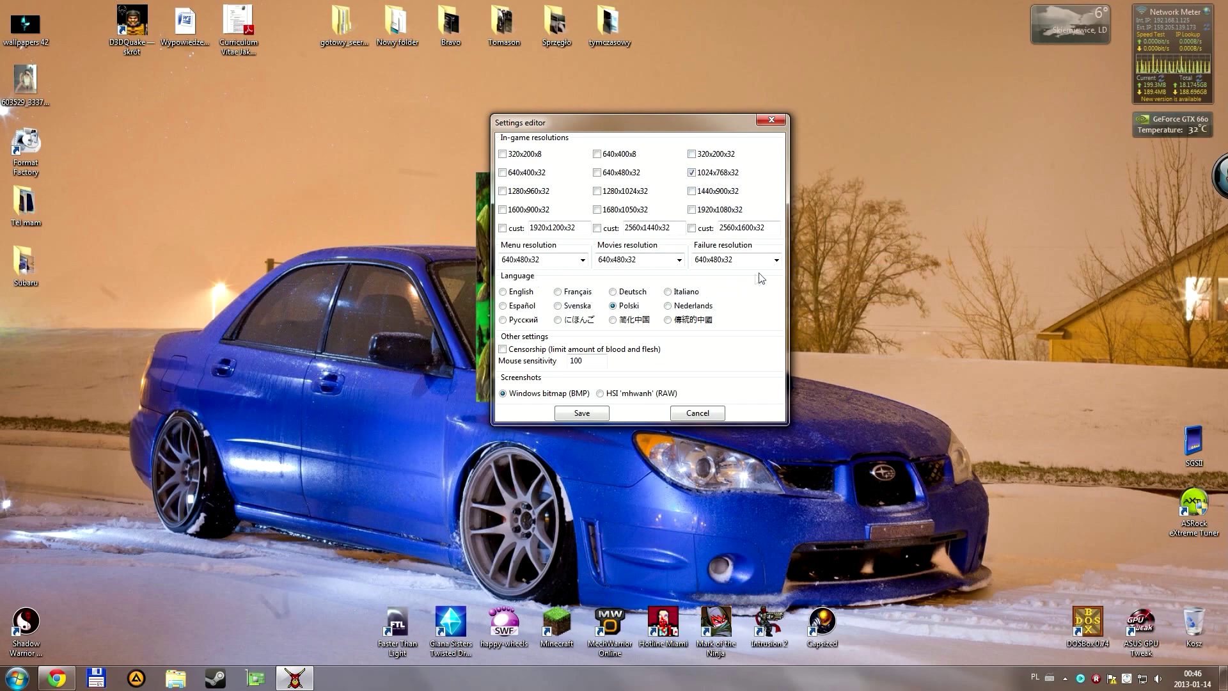
- Set the failure resolution to 1024x768x32 and save the launcher settings
click(776, 259)
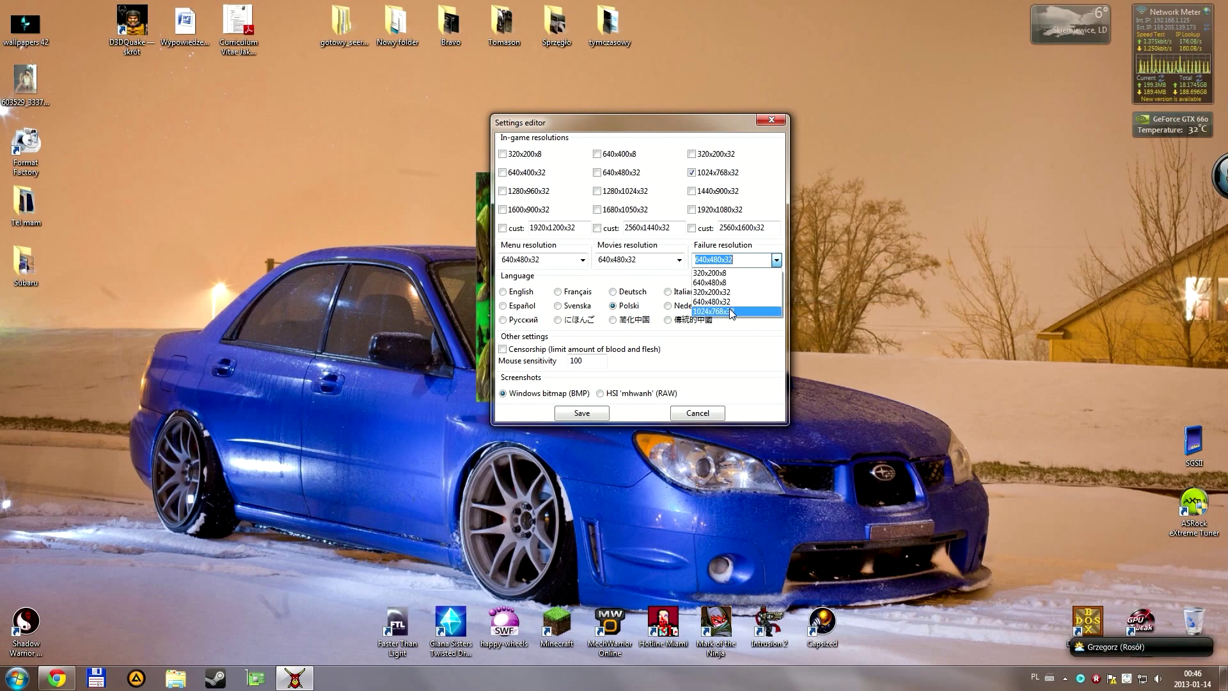
click(735, 310)
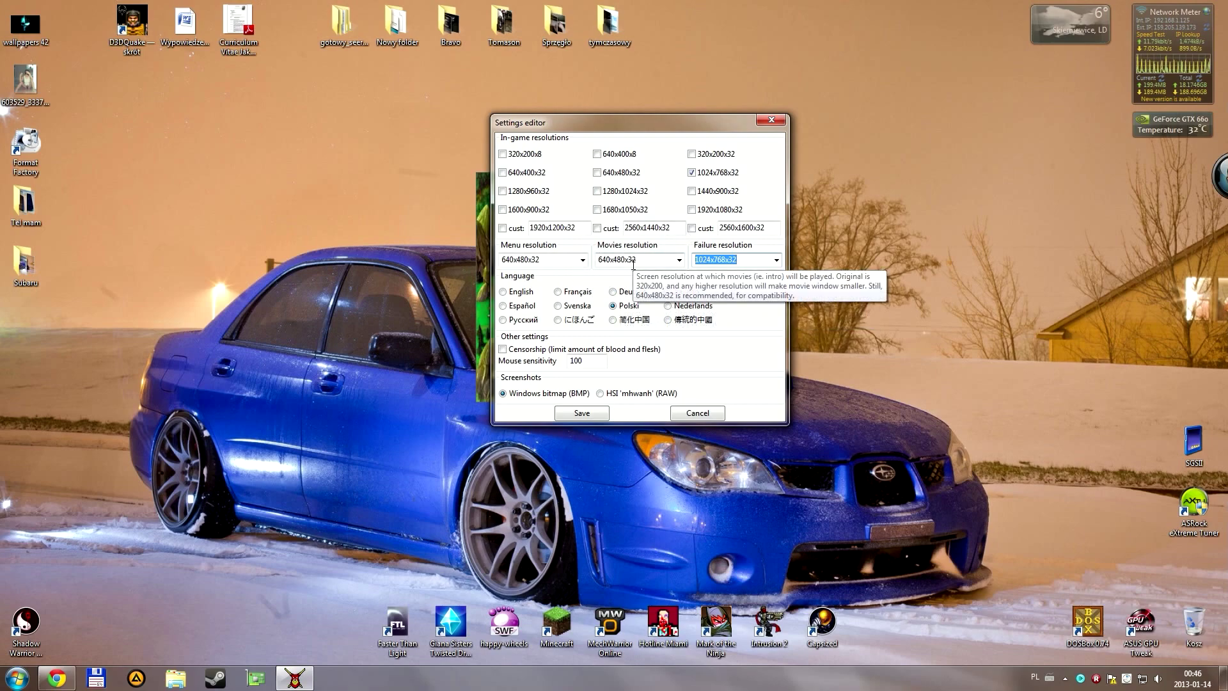
click(582, 414)
click(615, 396)
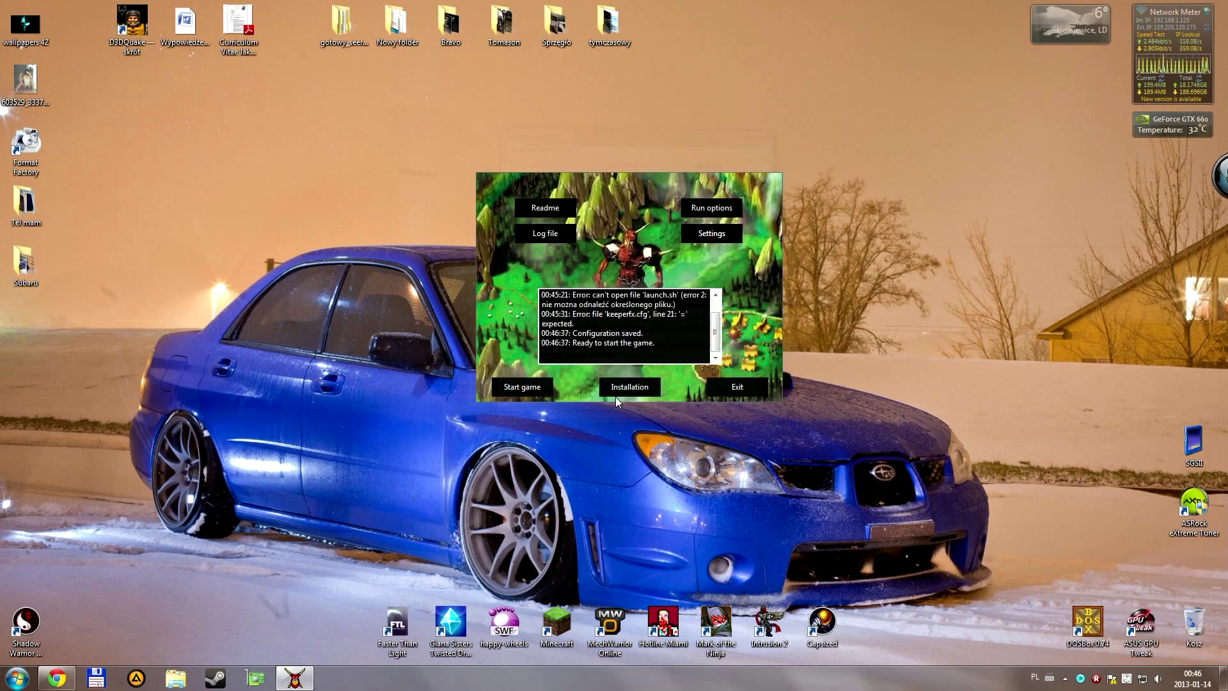
- Start the game from the launcher and begin a new game to open the campaign list
click(522, 385)
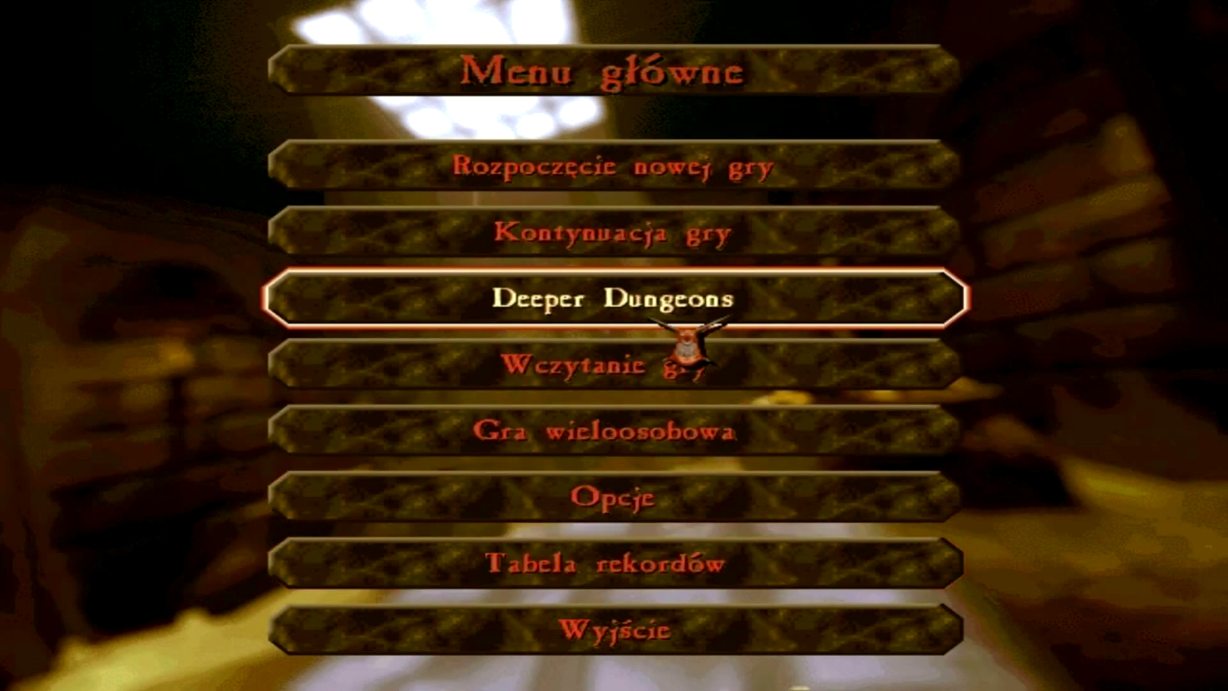
click(787, 192)
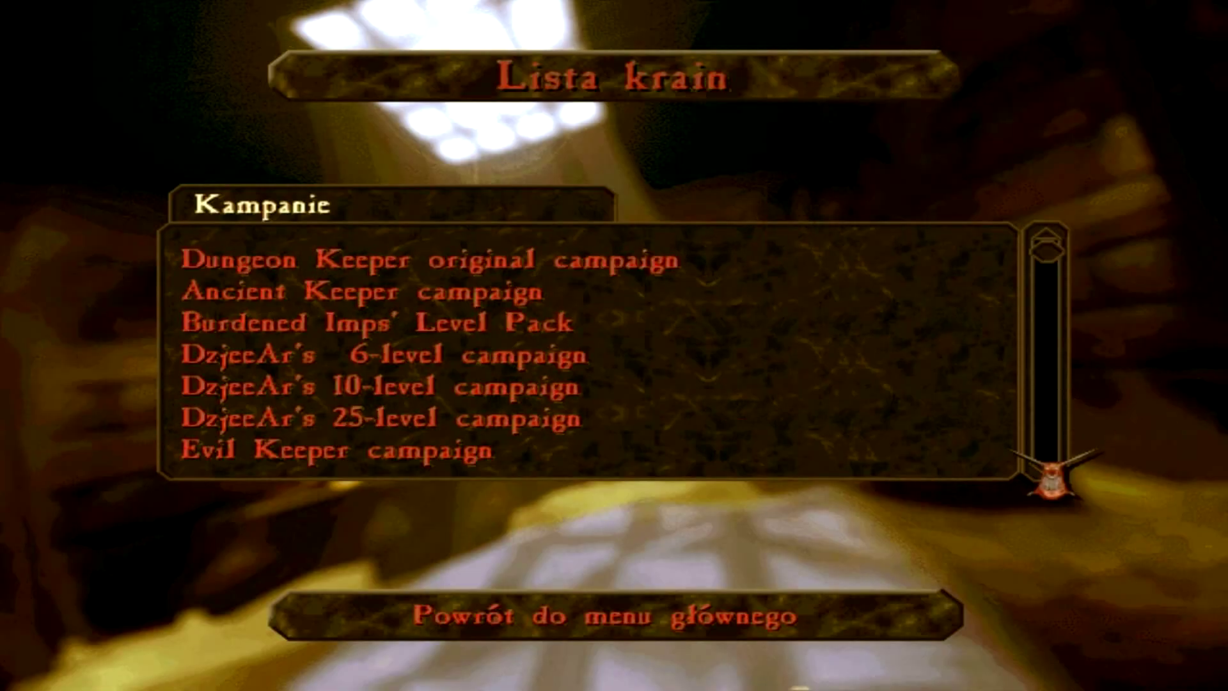
- Look through the list of available campaigns to its end and return to its beginning
click(1043, 468)
click(1043, 468)
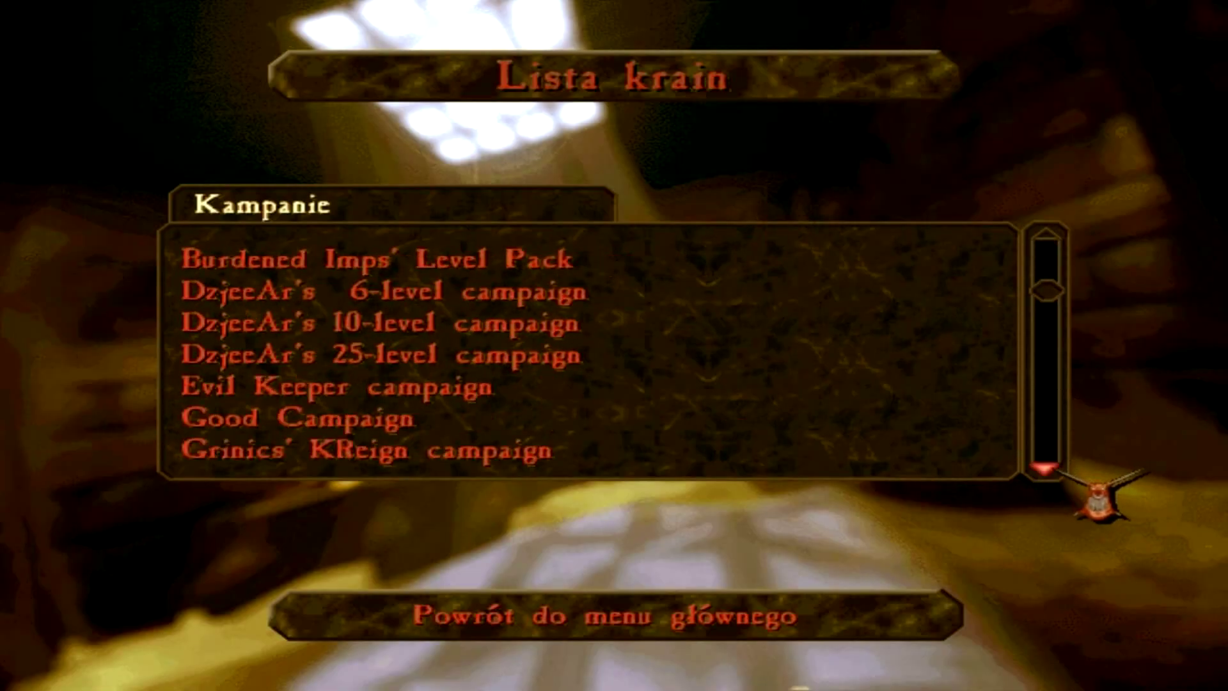
click(1044, 468)
click(1044, 468)
click(1044, 468)
click(1043, 468)
click(1044, 468)
click(1043, 468)
click(1044, 468)
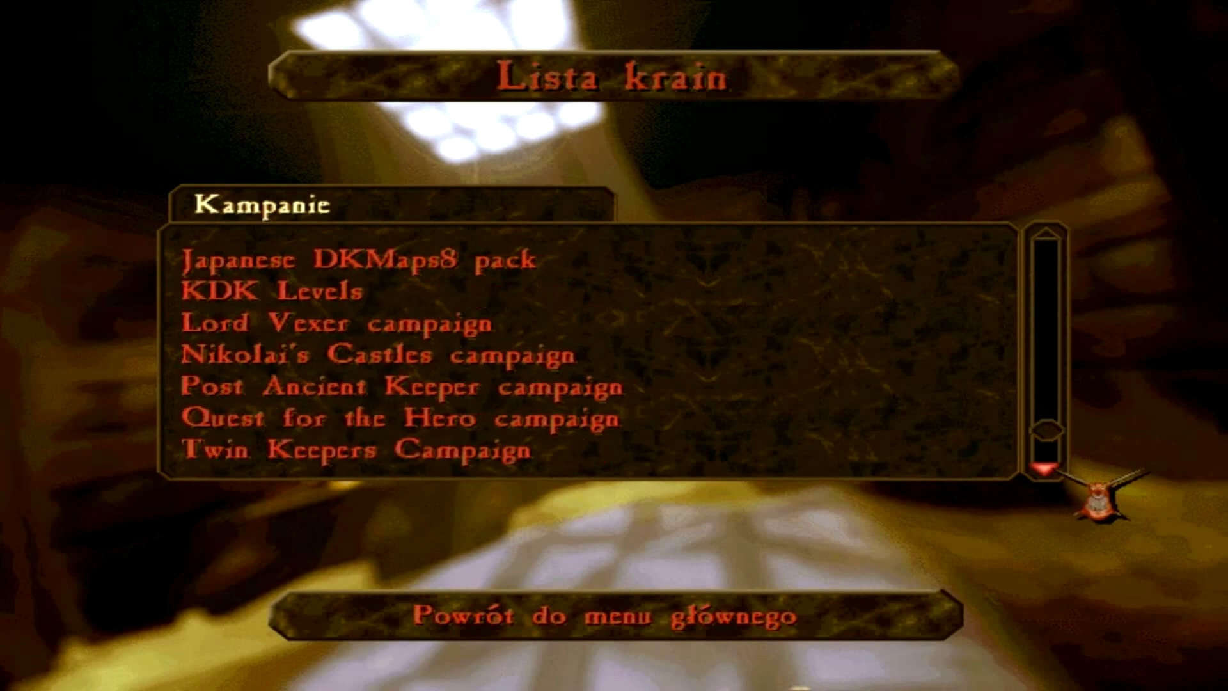
click(1043, 468)
click(1045, 234)
click(1045, 234)
click(1045, 234)
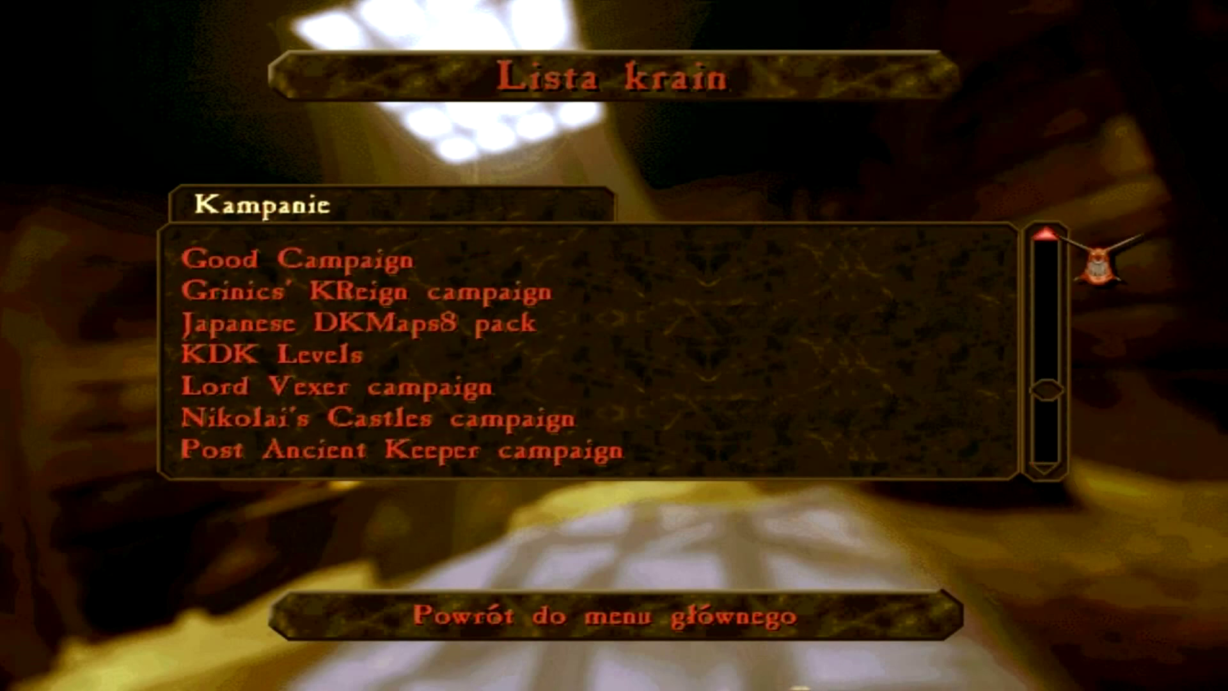
click(1045, 234)
click(1044, 234)
click(1045, 234)
click(1044, 234)
click(1045, 234)
click(1045, 234)
click(1045, 234)
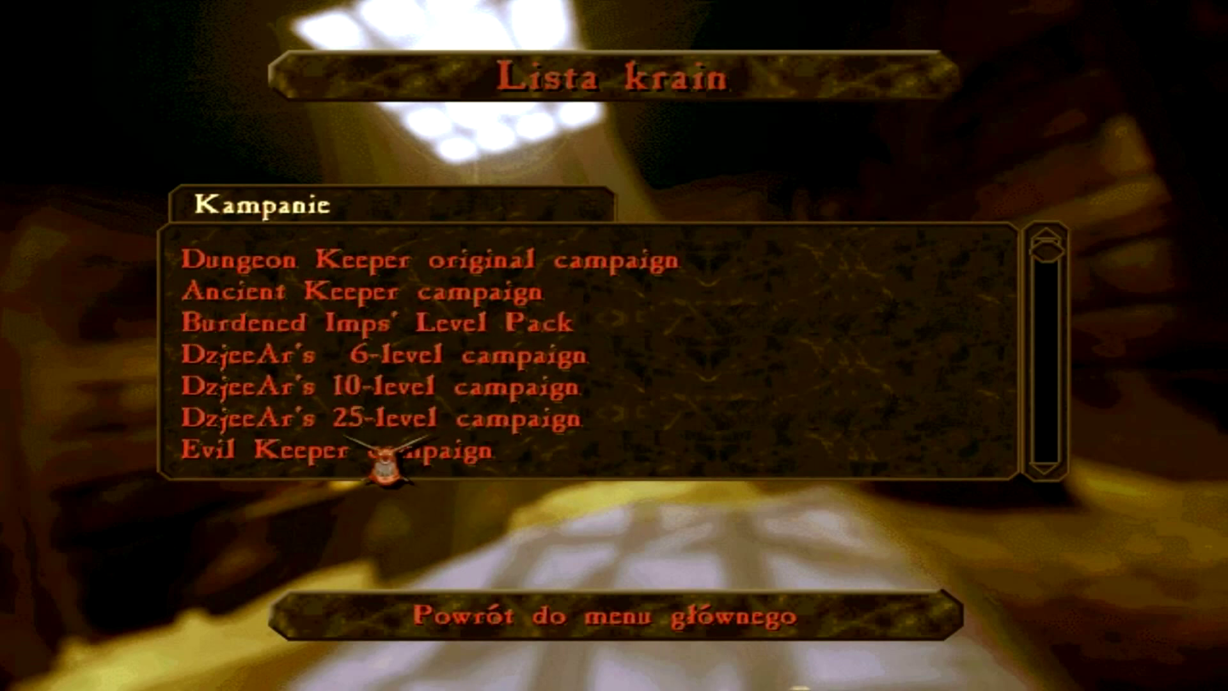
- Start the Dungeon Keeper original campaign and move the view over the dungeon of its first level
click(515, 262)
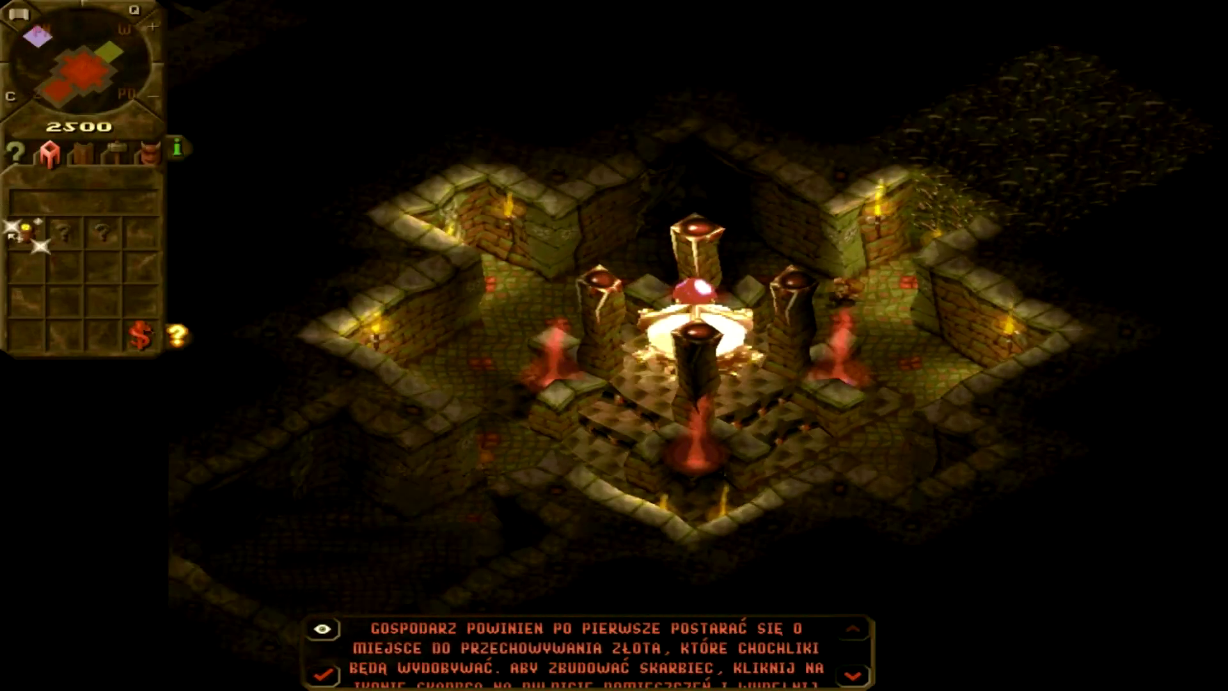
mouse_move(183, 44)
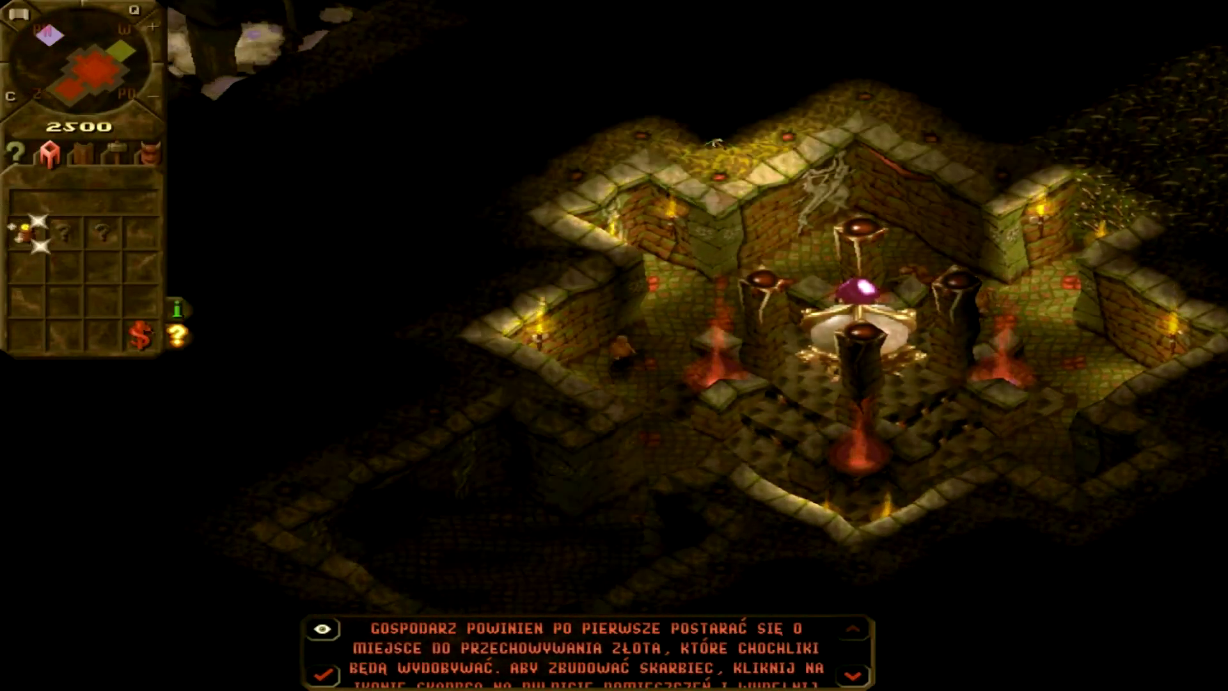